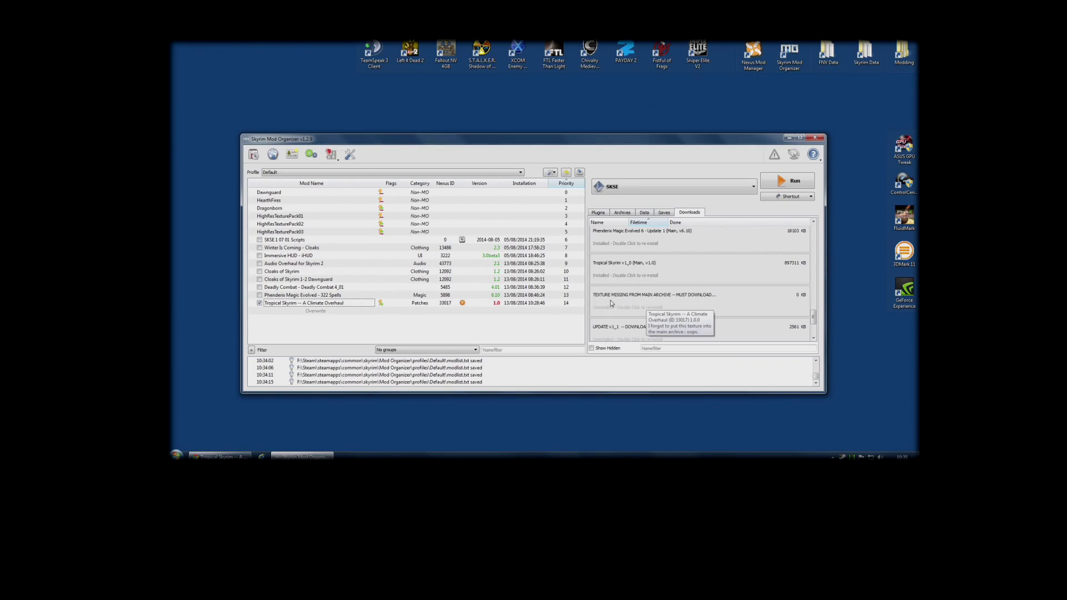
Step: Install the TEXTURE MISSING download as a mod named after its own file, not Tropical Skyrim
{"action": "double_click", "coordinate": [639, 299]}
{"action": "left_click", "coordinate": [625, 262]}
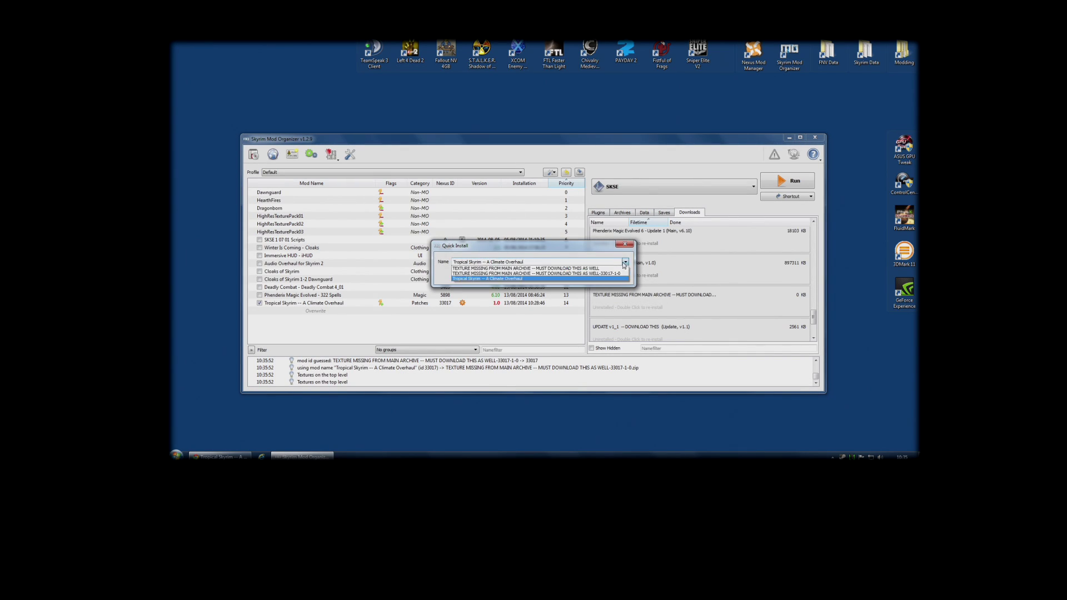
{"action": "left_click", "coordinate": [540, 269]}
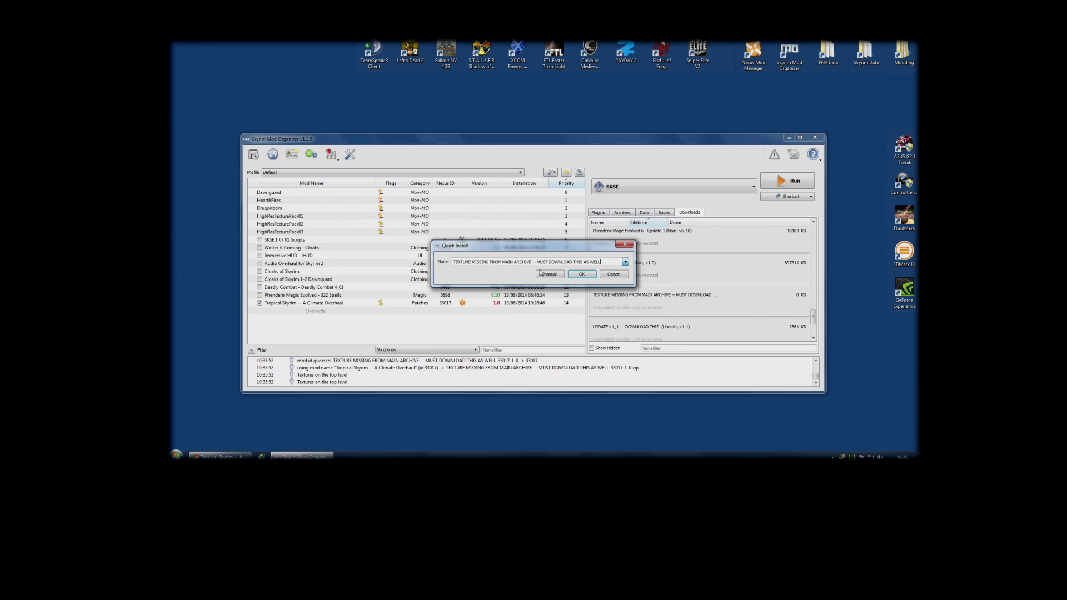
{"action": "left_click", "coordinate": [587, 276]}
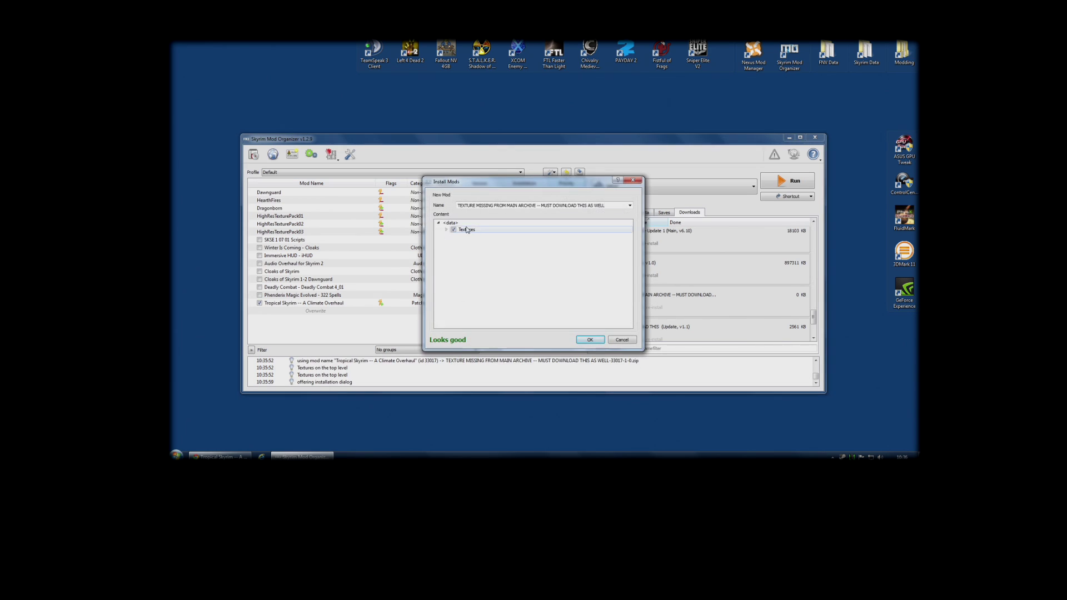
{"action": "left_click", "coordinate": [592, 340]}
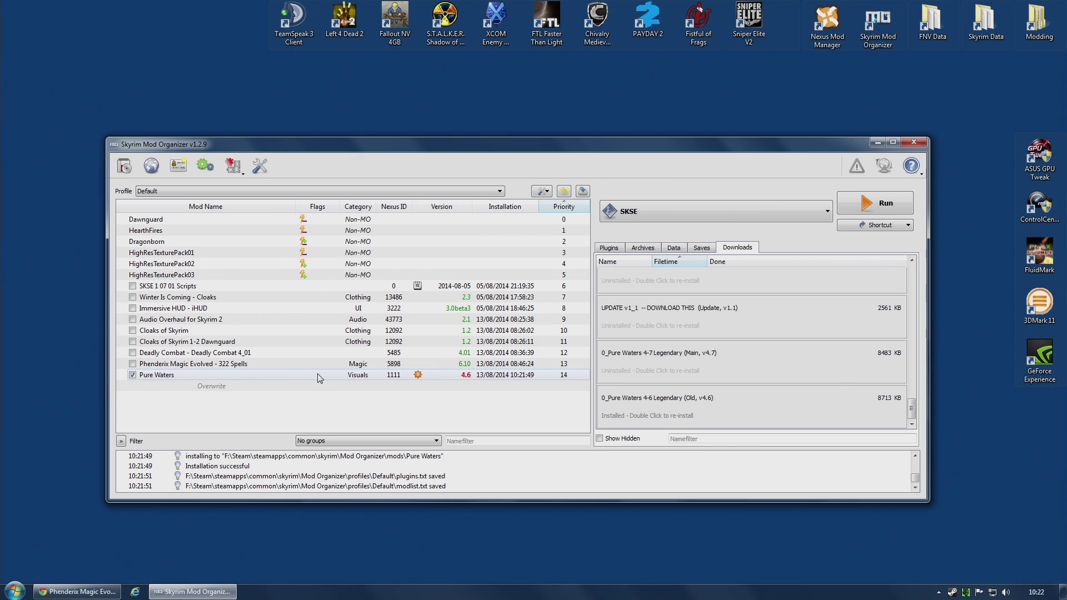
{"action": "double_click", "coordinate": [178, 376]}
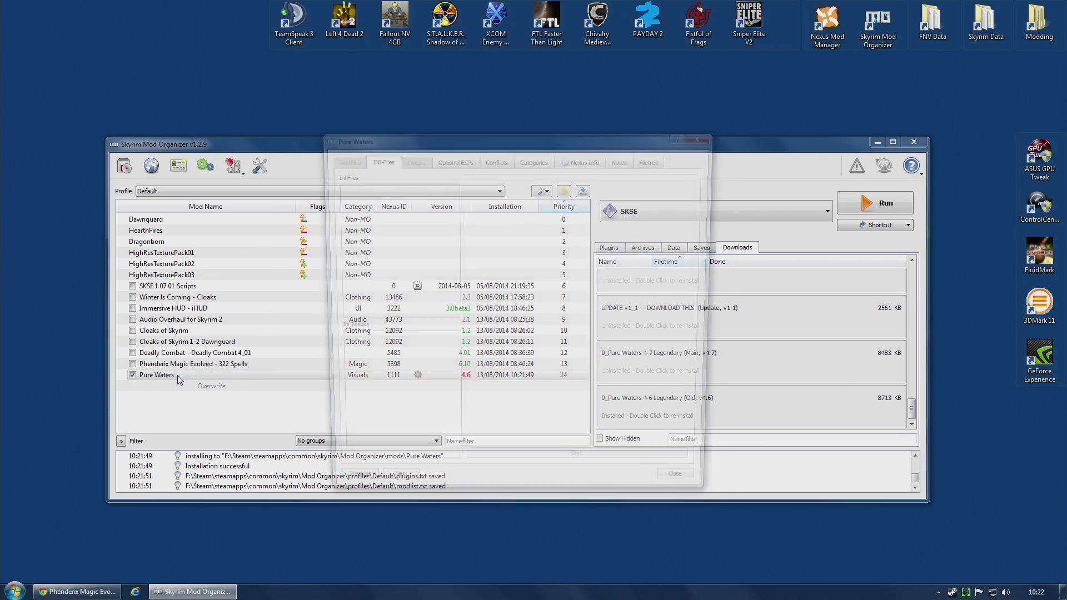
{"action": "left_click", "coordinate": [655, 159]}
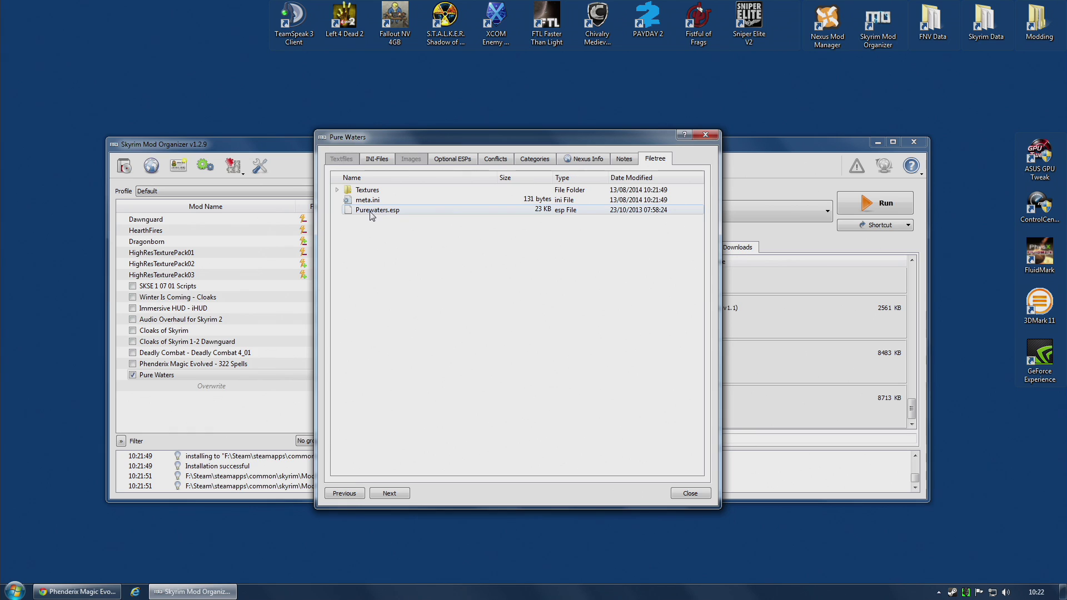
{"action": "left_click", "coordinate": [337, 190]}
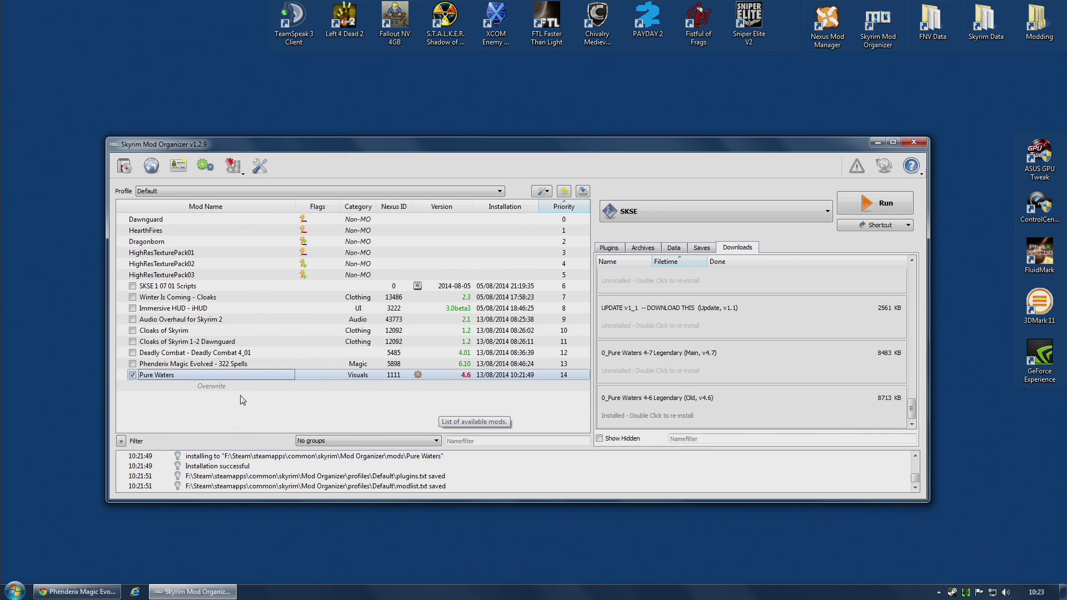
Step: Disable the Pure Waters mod
{"action": "left_click", "coordinate": [132, 375]}
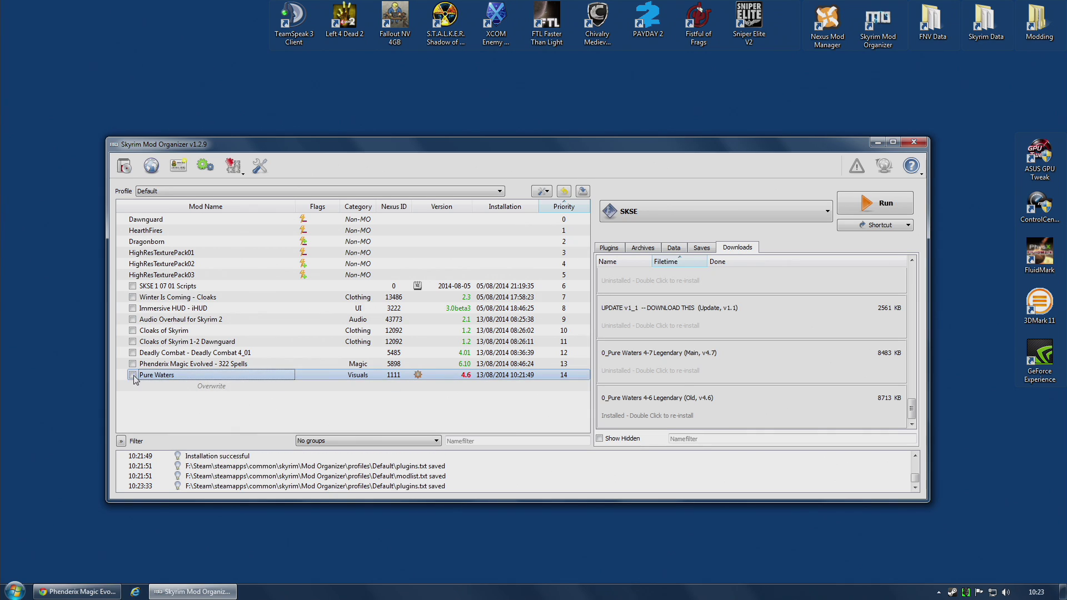
{"action": "right_click", "coordinate": [196, 380]}
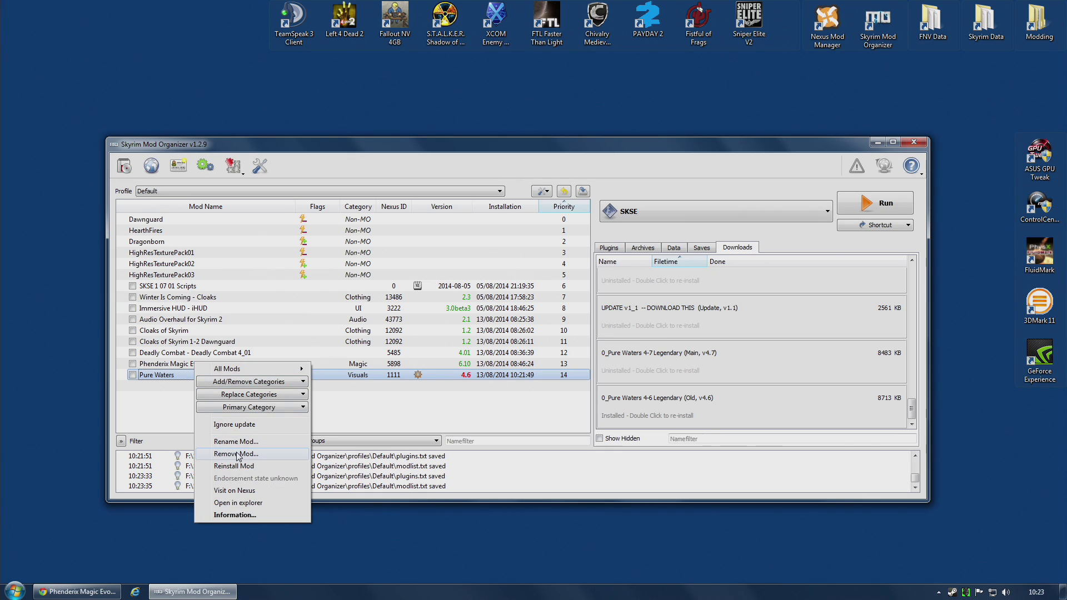
{"action": "left_click", "coordinate": [369, 419]}
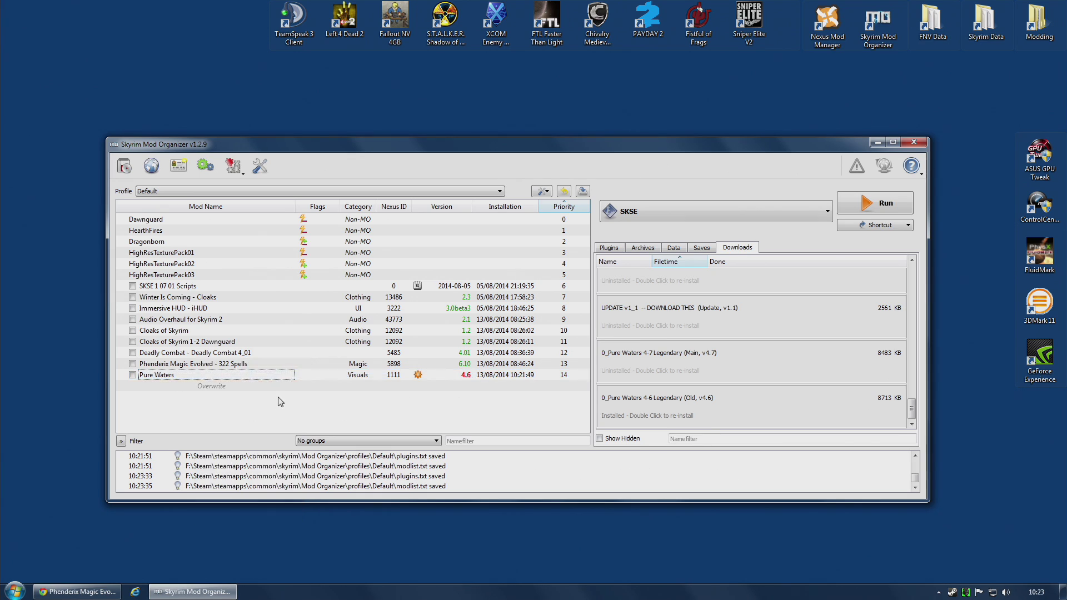
Step: Install the 4-7 Legendary download as enabled mod Pure Waters 4.7, with data as data directory
{"action": "double_click", "coordinate": [671, 366]}
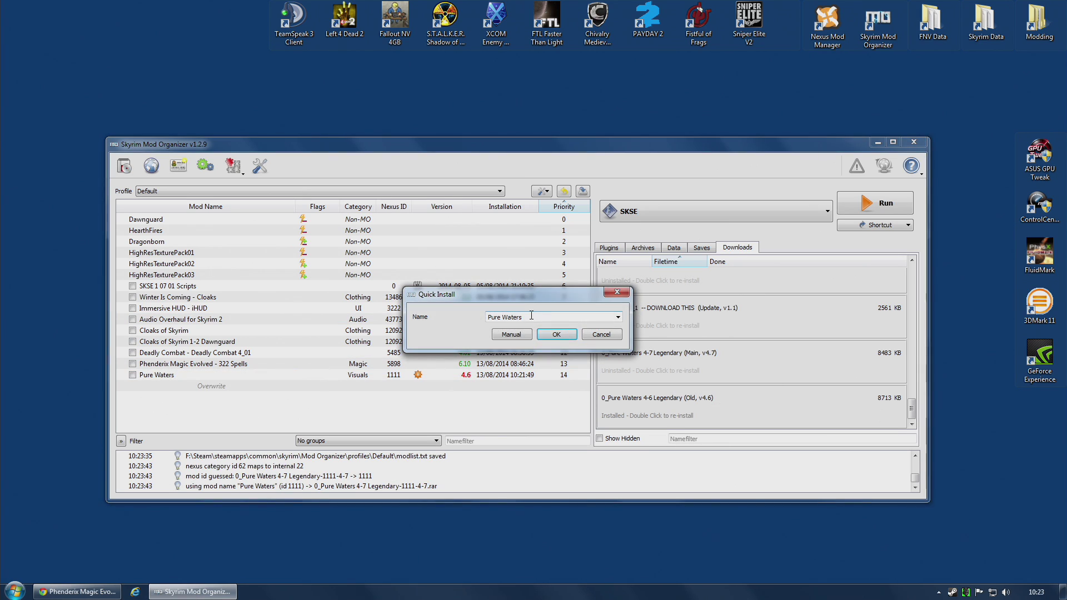
{"action": "type", "text": "4.7"}
{"action": "left_click", "coordinate": [511, 334]}
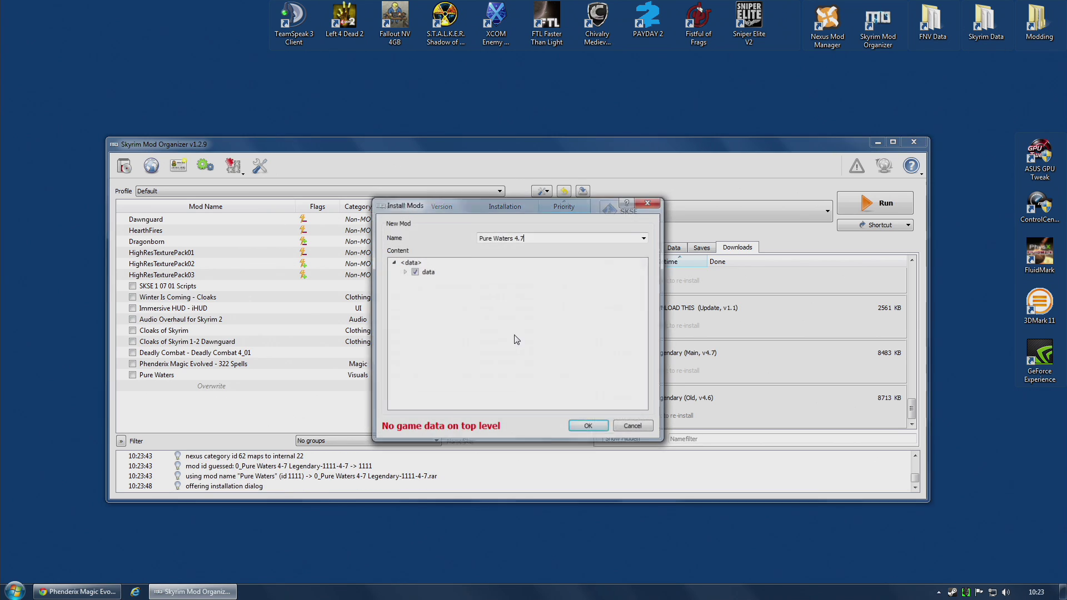
{"action": "right_click", "coordinate": [421, 272]}
{"action": "left_click", "coordinate": [444, 279]}
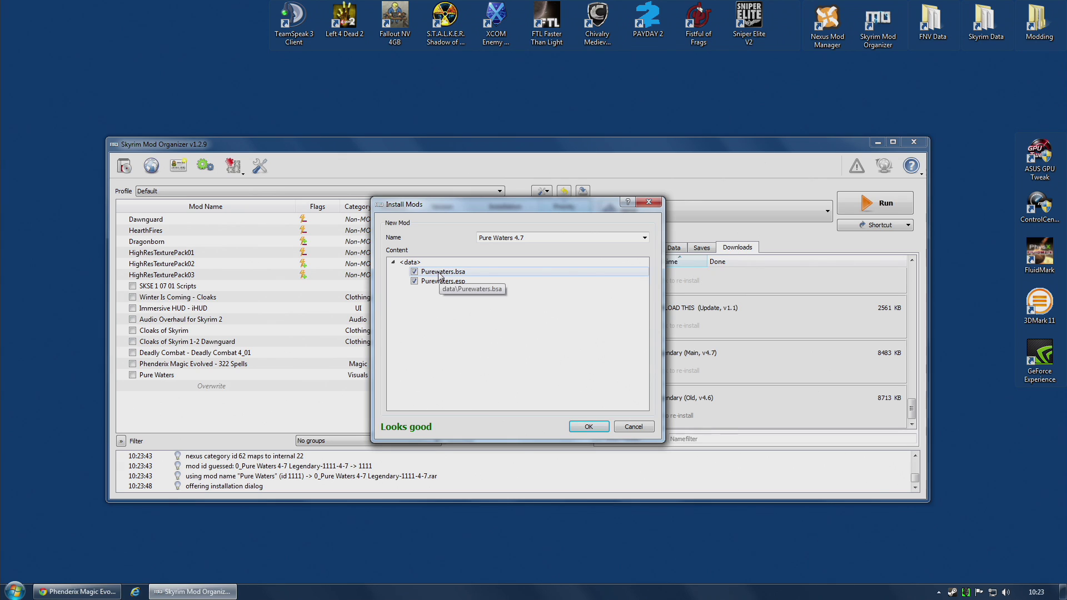
{"action": "left_click", "coordinate": [588, 427]}
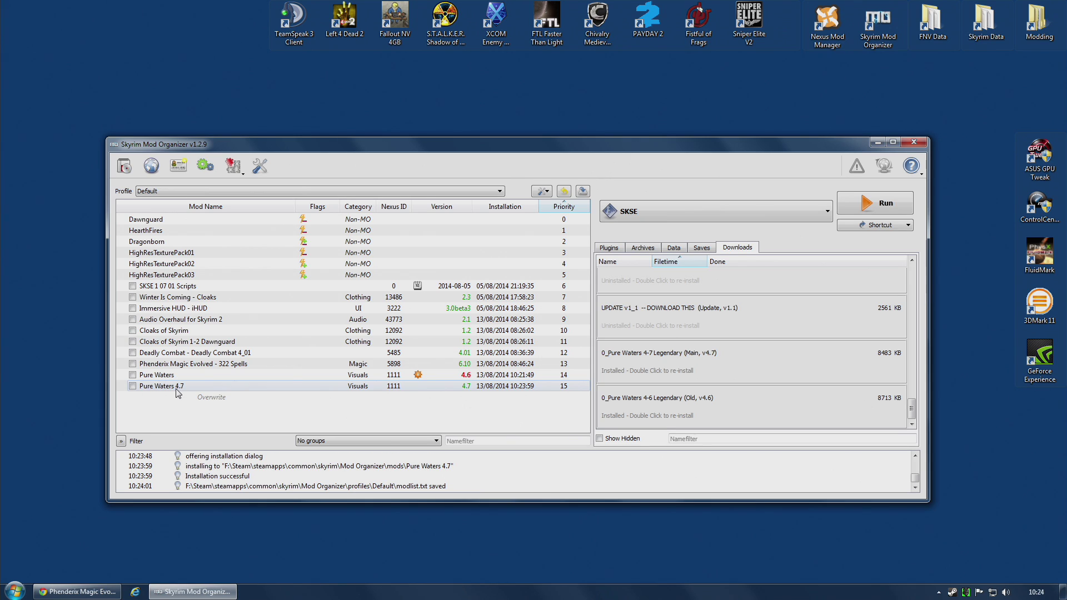
{"action": "left_click", "coordinate": [133, 386]}
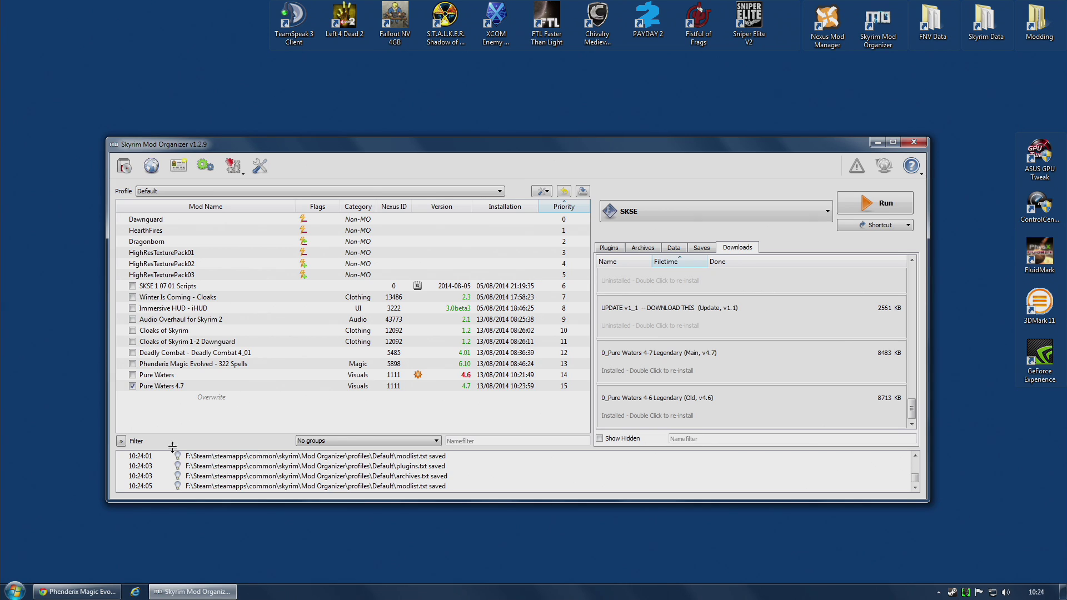
Step: Remove the Pure Waters 4.7 mod and re-enable the original Pure Waters 4.6
{"action": "right_click", "coordinate": [158, 386]}
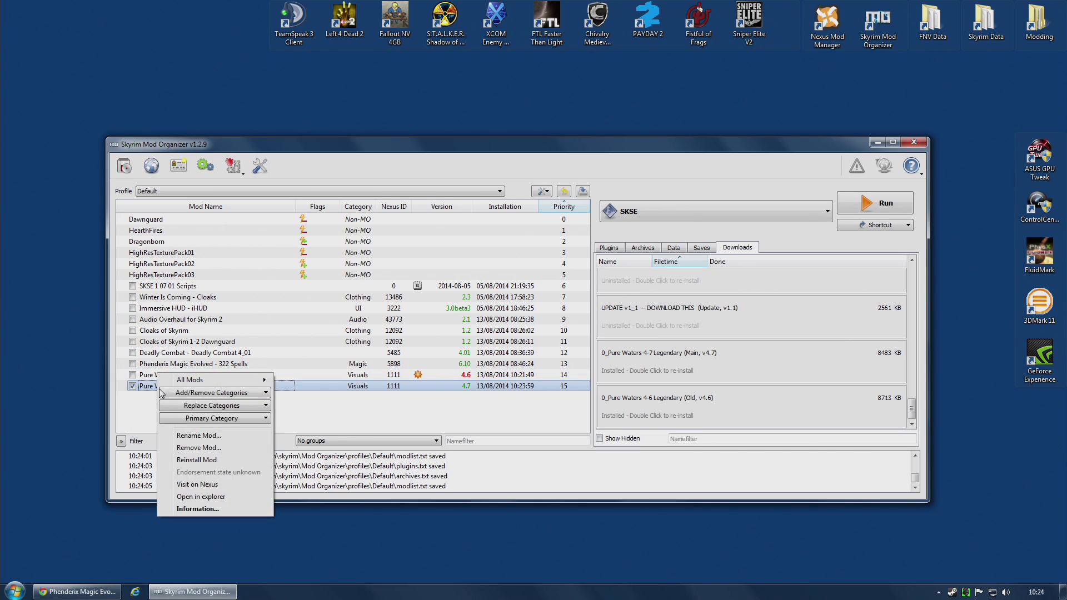
{"action": "left_click", "coordinate": [194, 448]}
{"action": "left_click", "coordinate": [549, 306]}
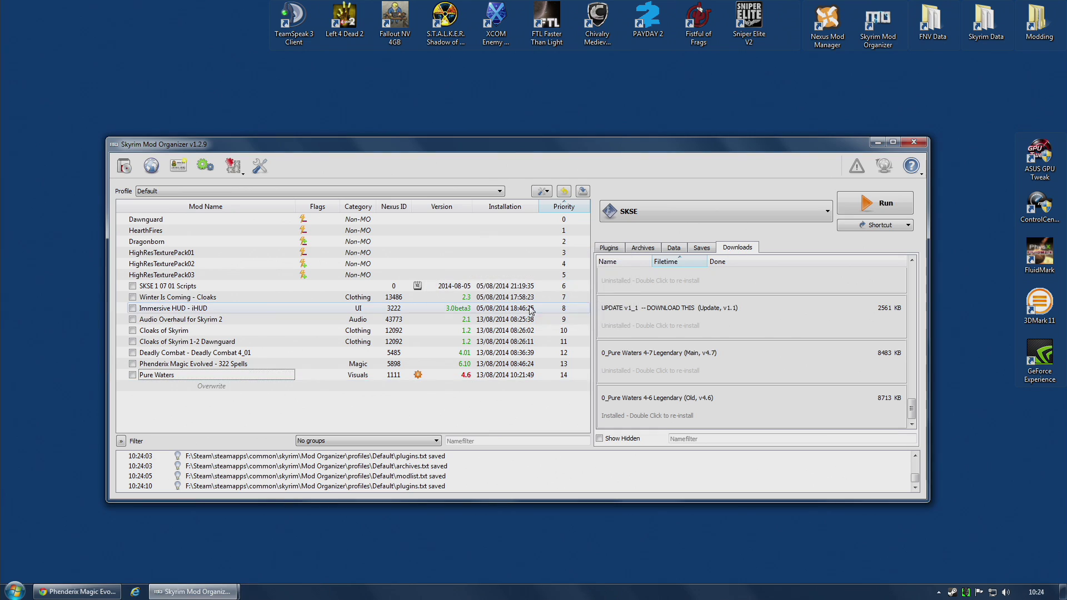
{"action": "left_click", "coordinate": [133, 375]}
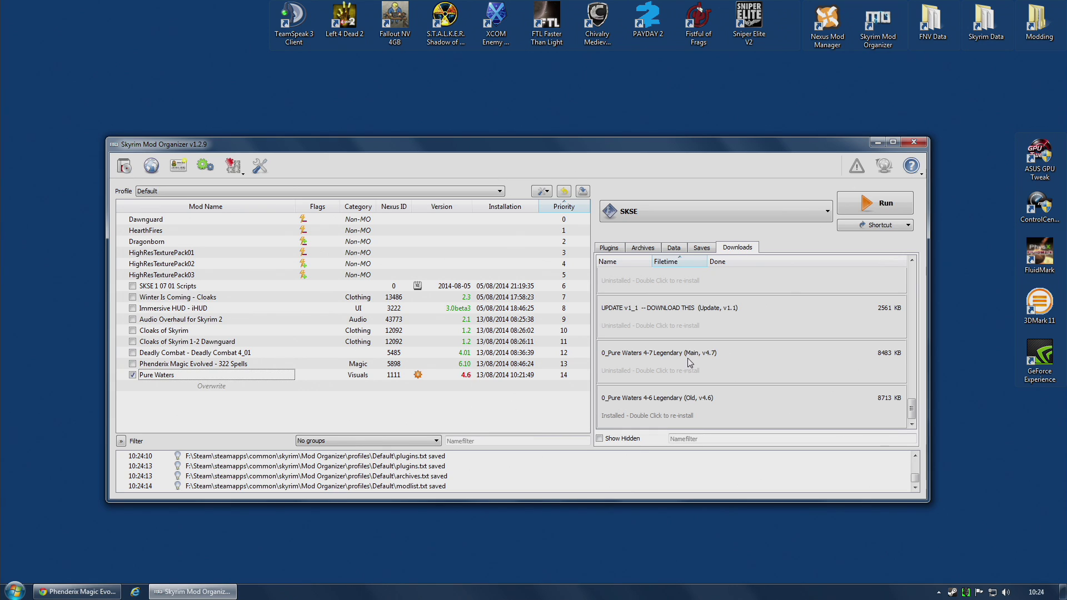
Step: Reinstall the 4-7 Legendary download into Pure Waters manually, with data as data directory
{"action": "mouse_move", "coordinate": [674, 365]}
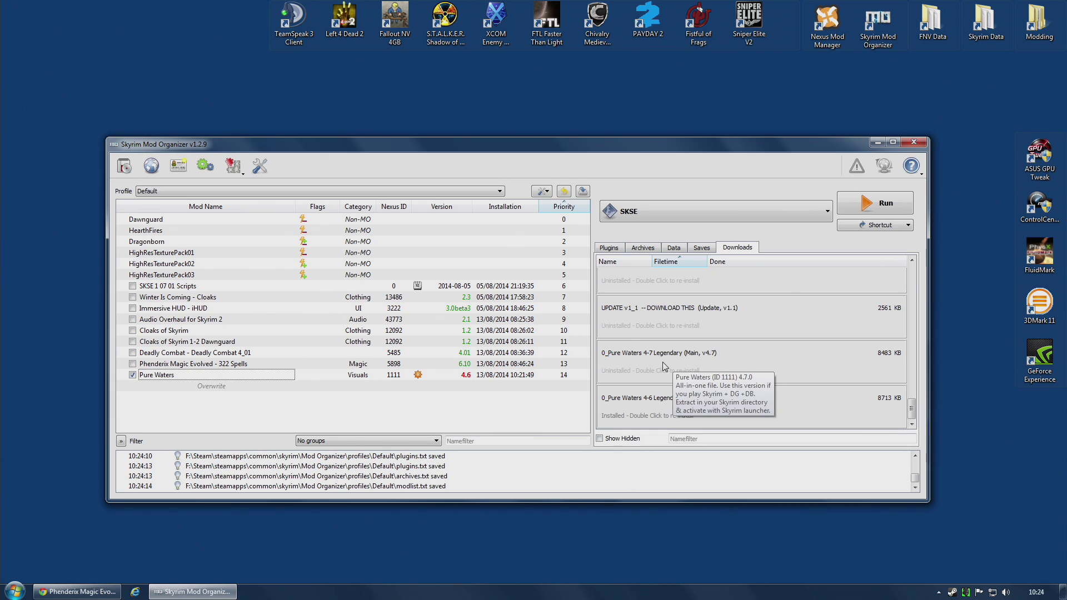
{"action": "double_click", "coordinate": [651, 359]}
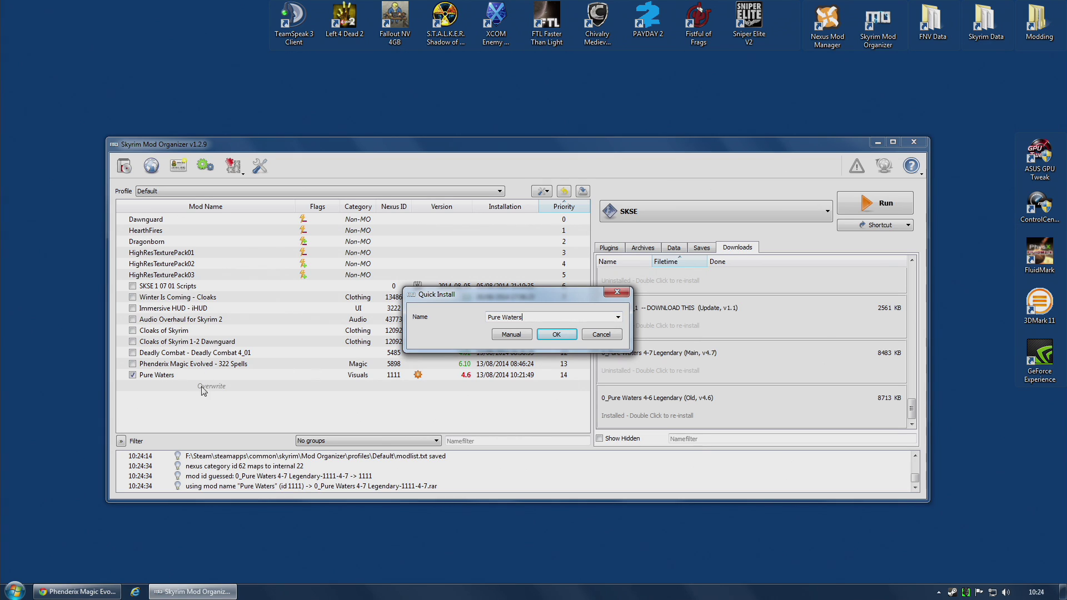
{"action": "left_click", "coordinate": [505, 333]}
{"action": "right_click", "coordinate": [429, 272]}
{"action": "left_click", "coordinate": [462, 278]}
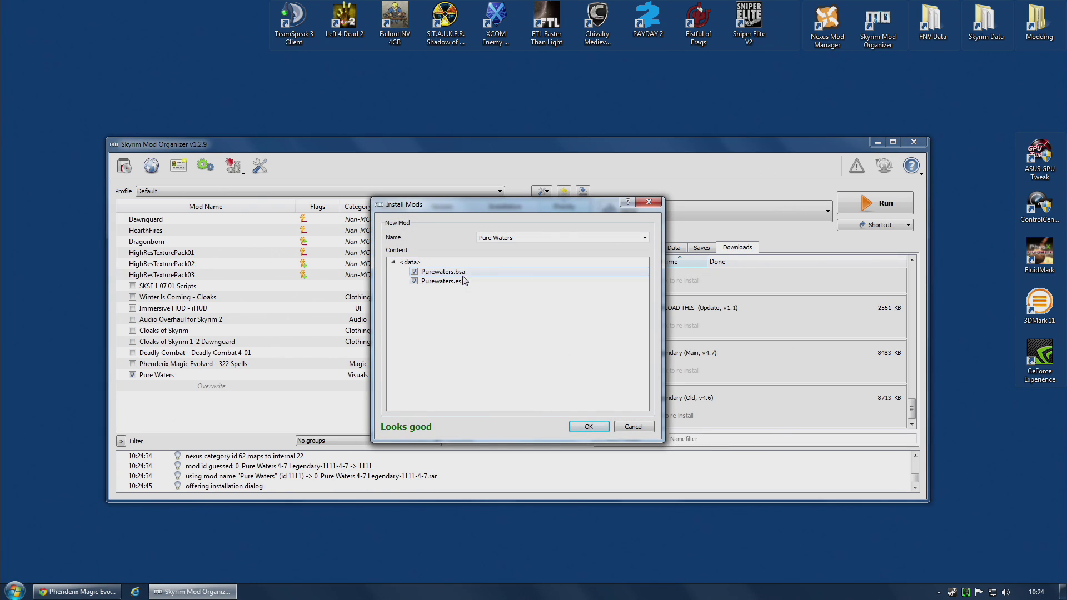
{"action": "left_click", "coordinate": [587, 428]}
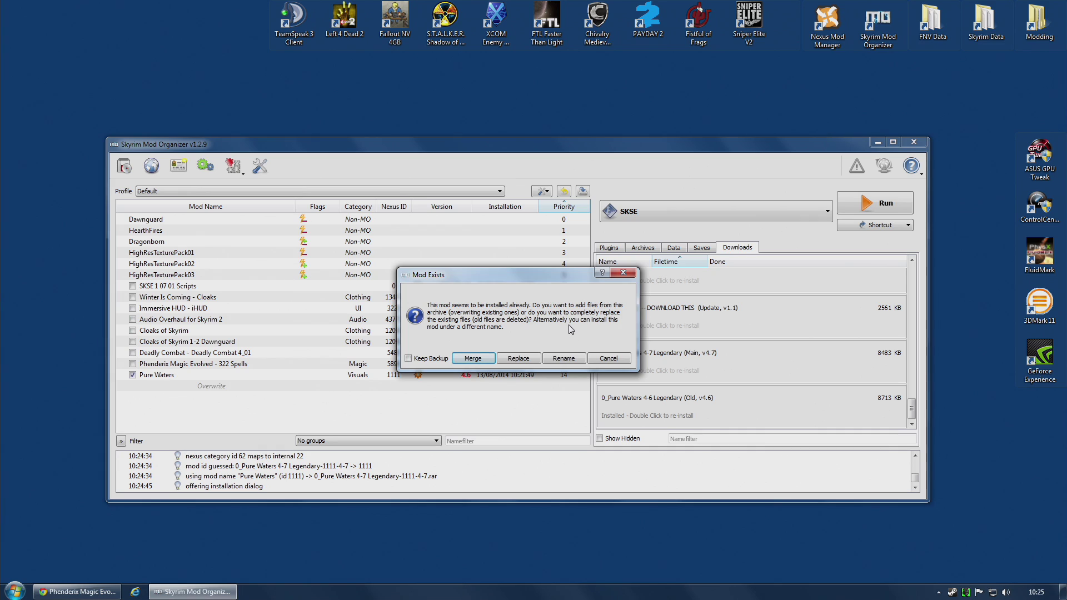
Step: Replace the old Pure Waters files with 4.7 and check its Filetree in the mod details
{"action": "left_click", "coordinate": [519, 359]}
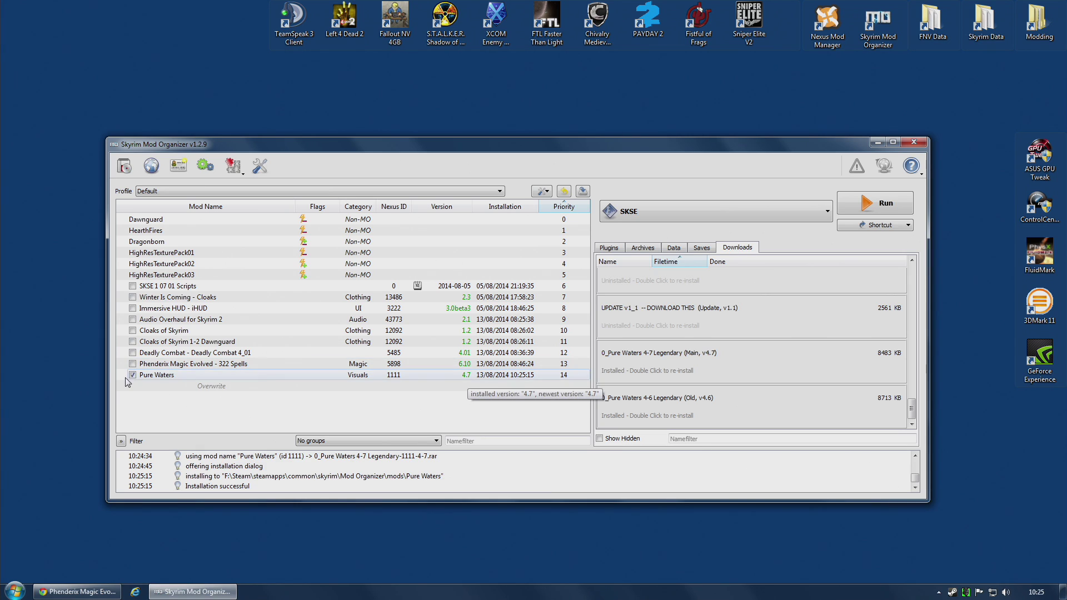
{"action": "double_click", "coordinate": [179, 377]}
{"action": "left_click", "coordinate": [645, 162]}
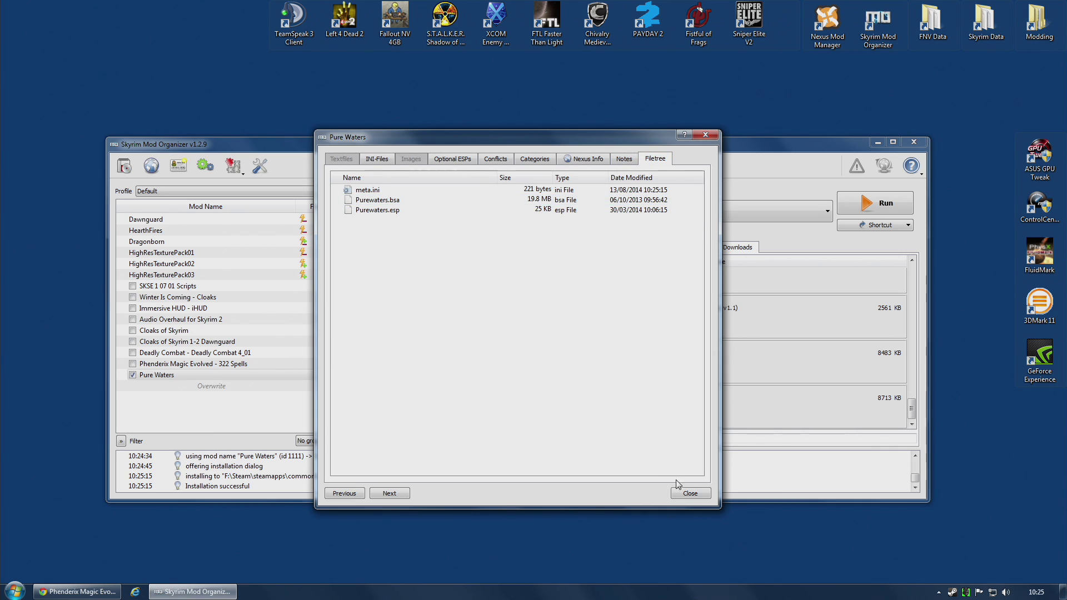
{"action": "left_click", "coordinate": [692, 494]}
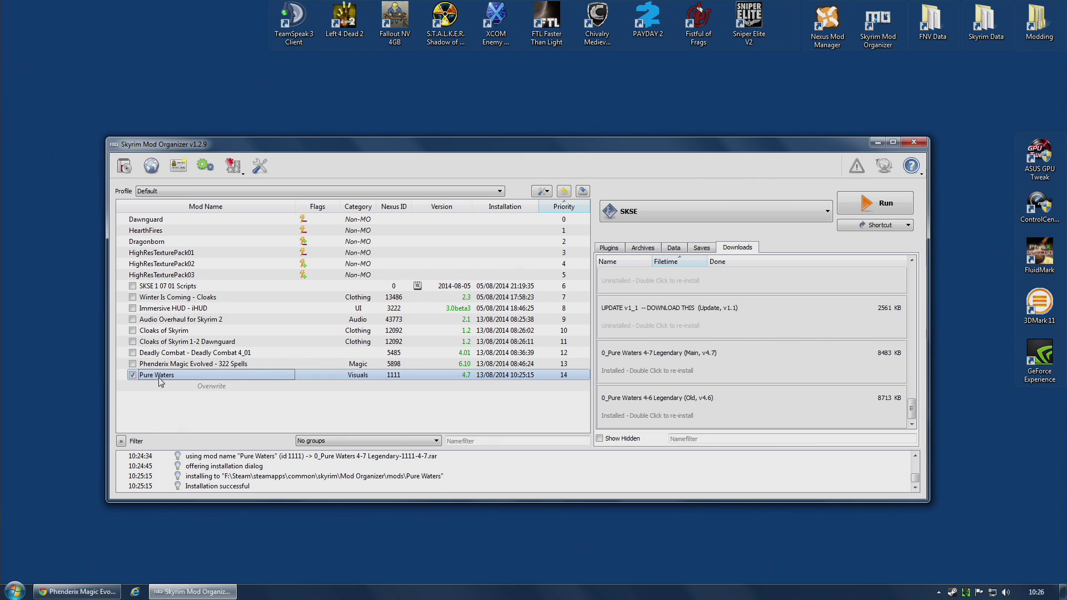
Step: Disable and remove the Pure Waters mod
{"action": "left_click", "coordinate": [133, 375]}
{"action": "right_click", "coordinate": [145, 375]}
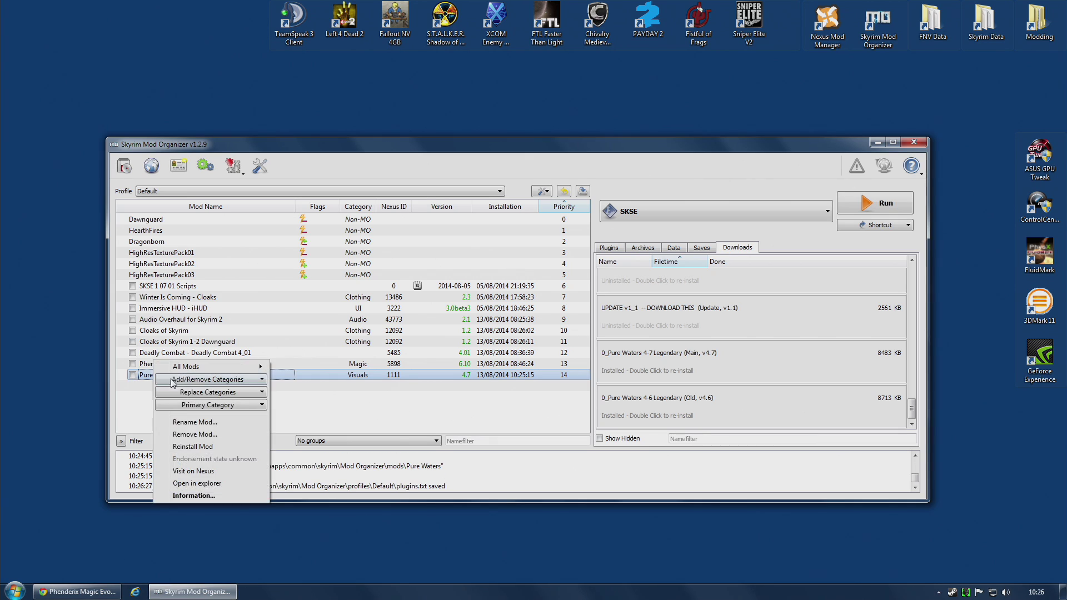
{"action": "left_click", "coordinate": [194, 433]}
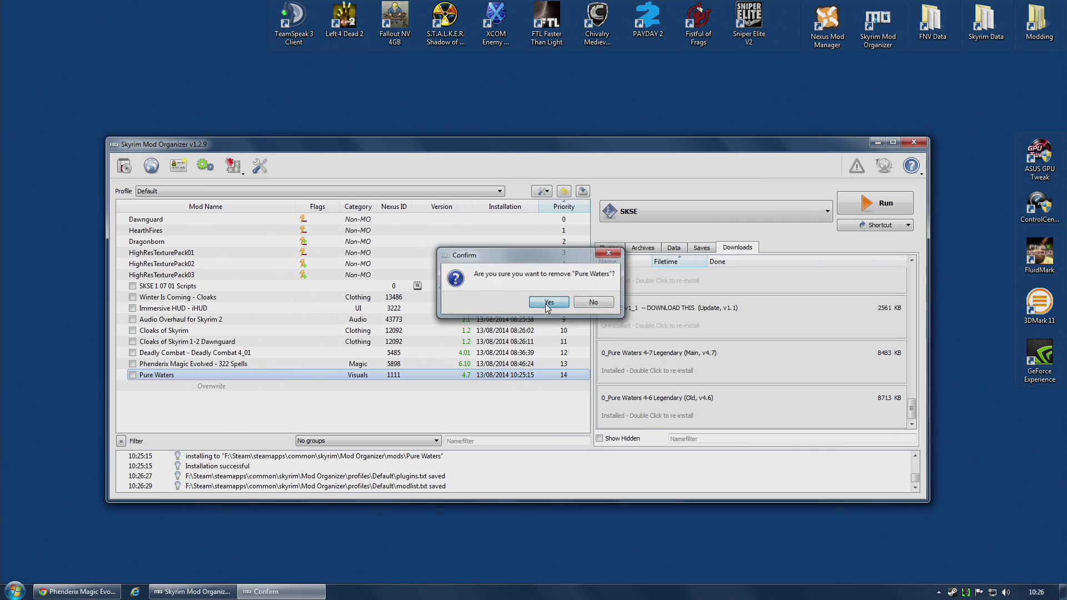
{"action": "left_click", "coordinate": [549, 301]}
Step: Reinstall the 4-6 Legendary download as Pure Waters with data as data directory, and enable it
{"action": "double_click", "coordinate": [701, 416]}
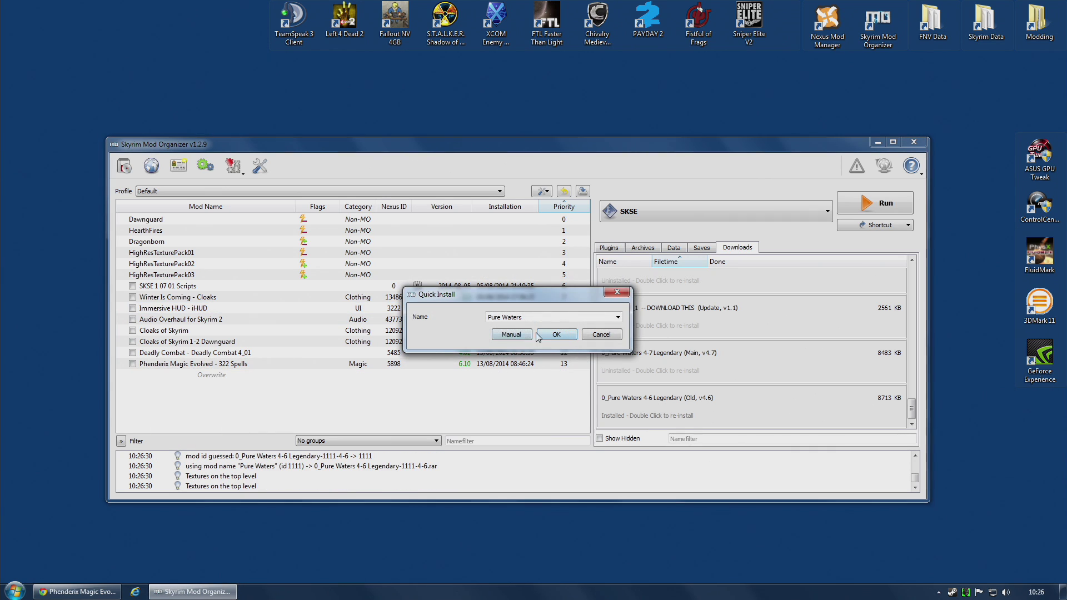
{"action": "left_click", "coordinate": [510, 334]}
{"action": "right_click", "coordinate": [426, 272]}
{"action": "left_click", "coordinate": [454, 278]}
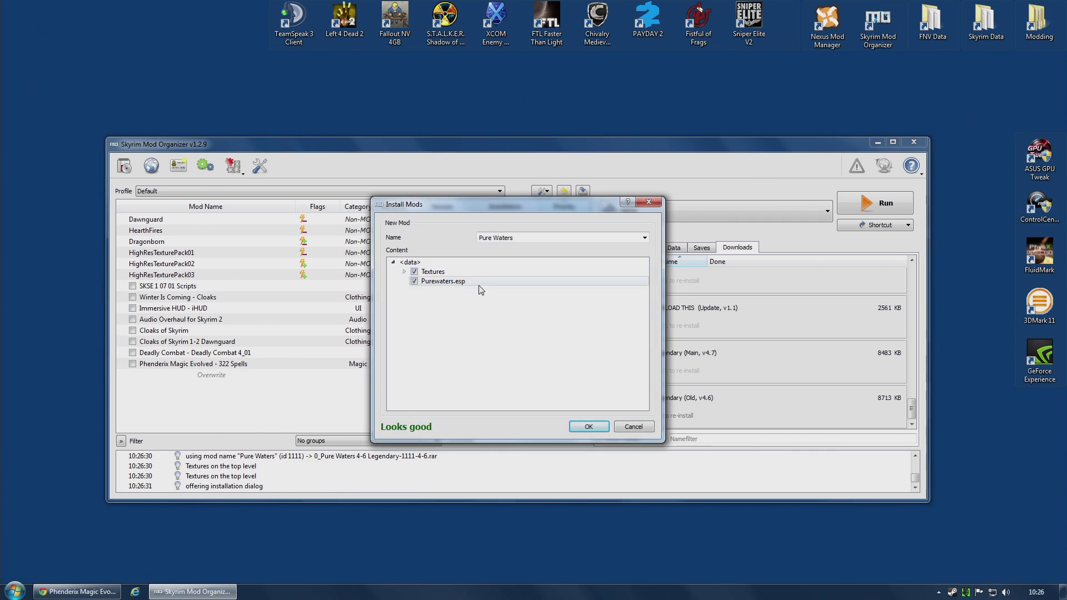
{"action": "left_click", "coordinate": [588, 426]}
{"action": "left_click", "coordinate": [133, 375]}
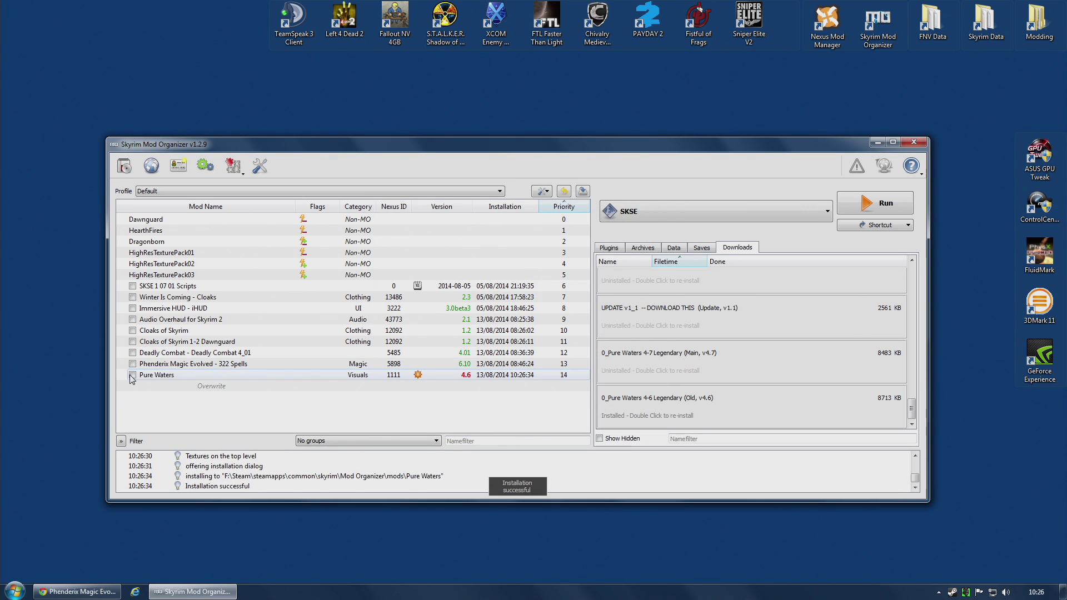
Step: Install the Pure Waters 4-7 download as new mod Pure Waters 4.7, data as data directory
{"action": "right_click", "coordinate": [680, 362]}
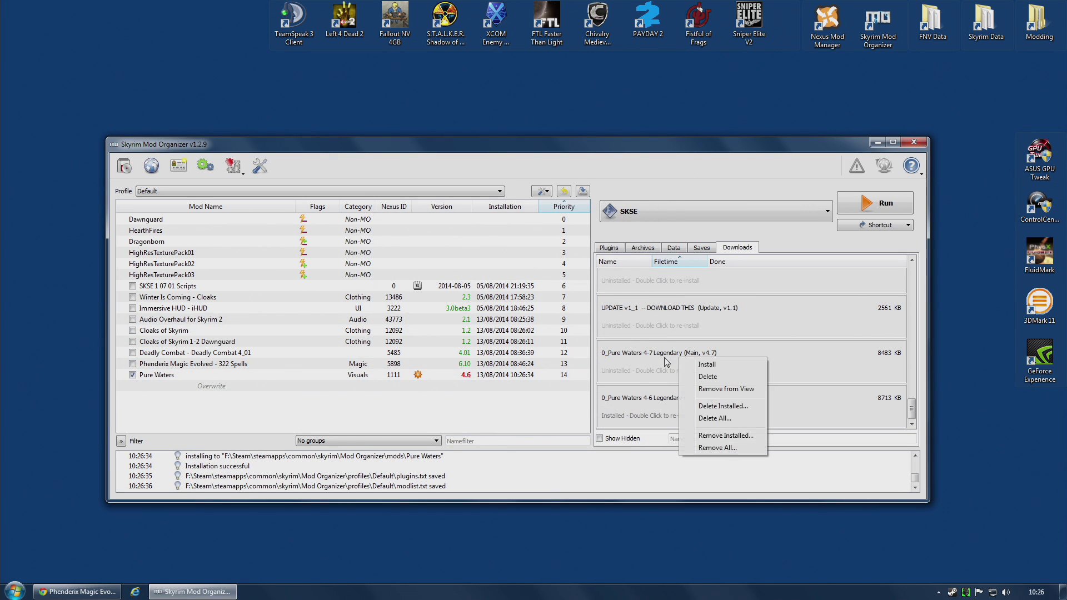
{"action": "left_click", "coordinate": [660, 366]}
{"action": "double_click", "coordinate": [665, 356]}
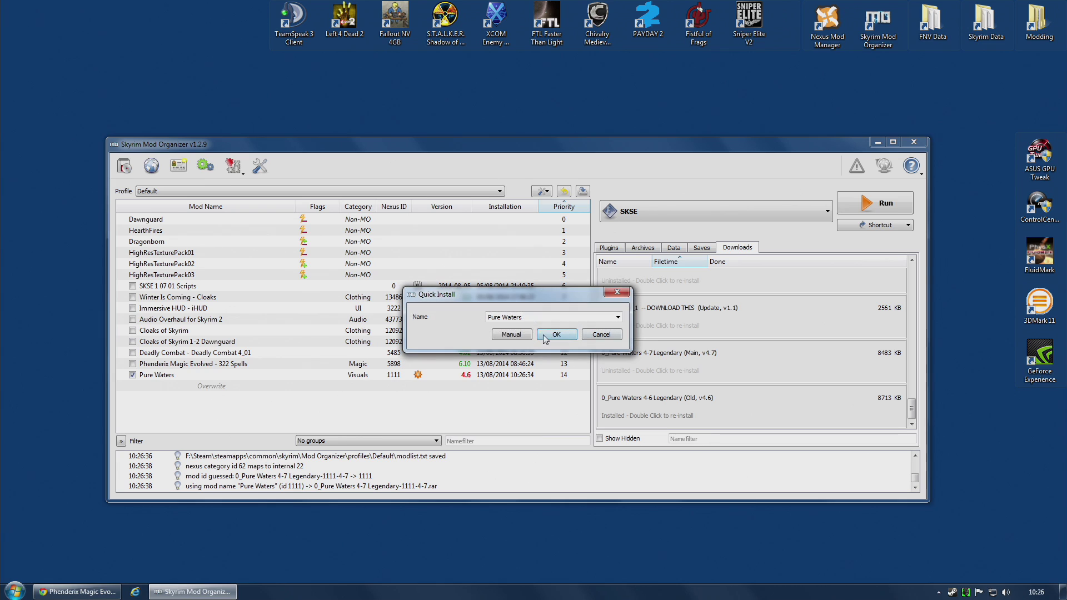
{"action": "type", "text": "4.7"}
{"action": "left_click", "coordinate": [511, 334]}
{"action": "left_click", "coordinate": [425, 272]}
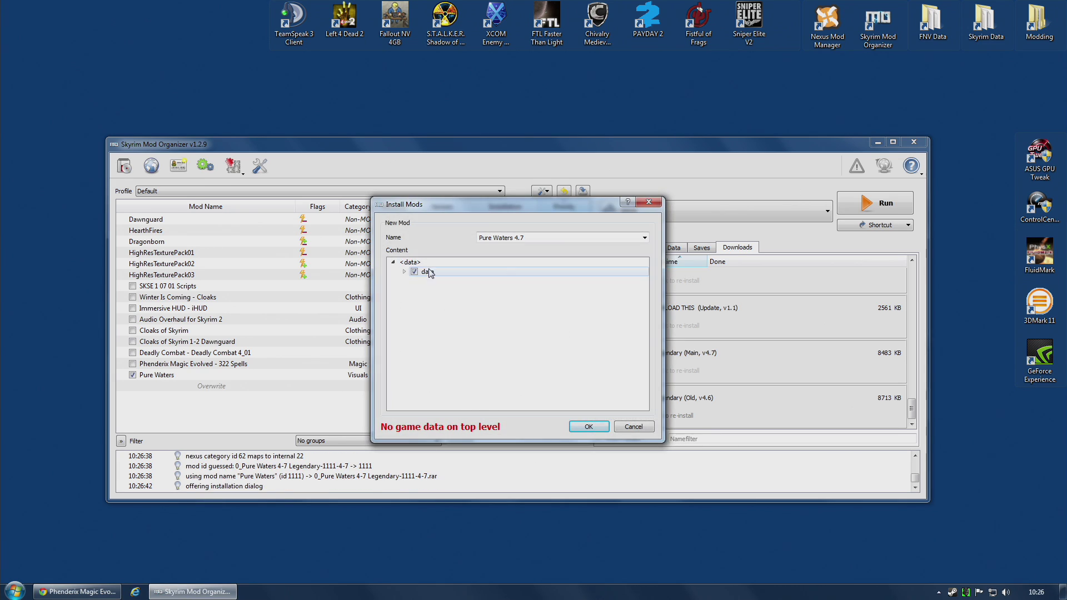
{"action": "right_click", "coordinate": [428, 271]}
{"action": "left_click", "coordinate": [458, 277]}
{"action": "left_click", "coordinate": [599, 426]}
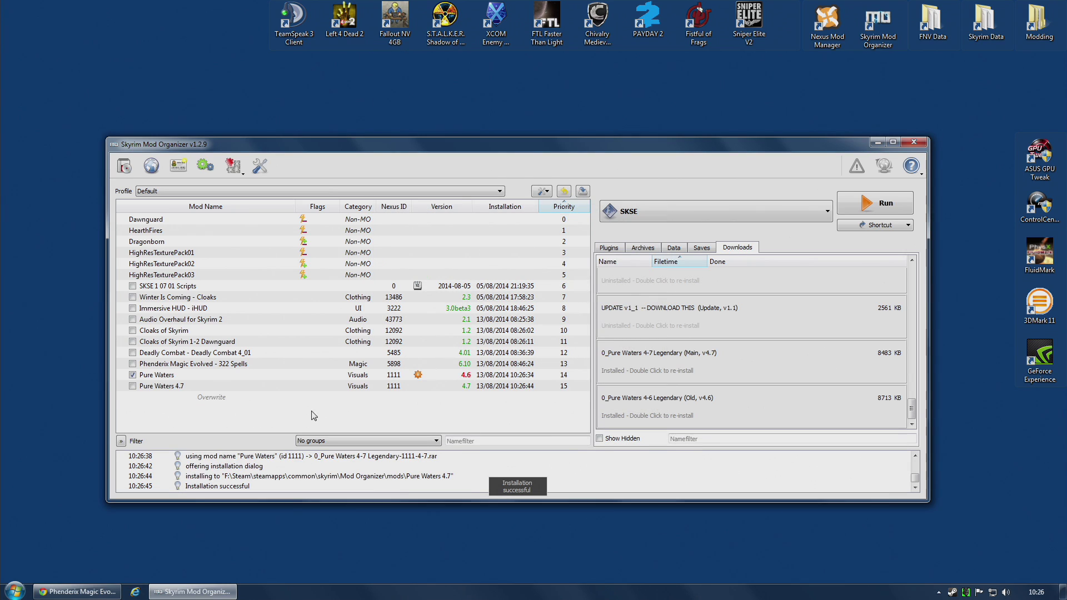
Step: Disable the old Pure Waters and enable Pure Waters 4.7
{"action": "left_click", "coordinate": [132, 375]}
{"action": "left_click", "coordinate": [133, 386]}
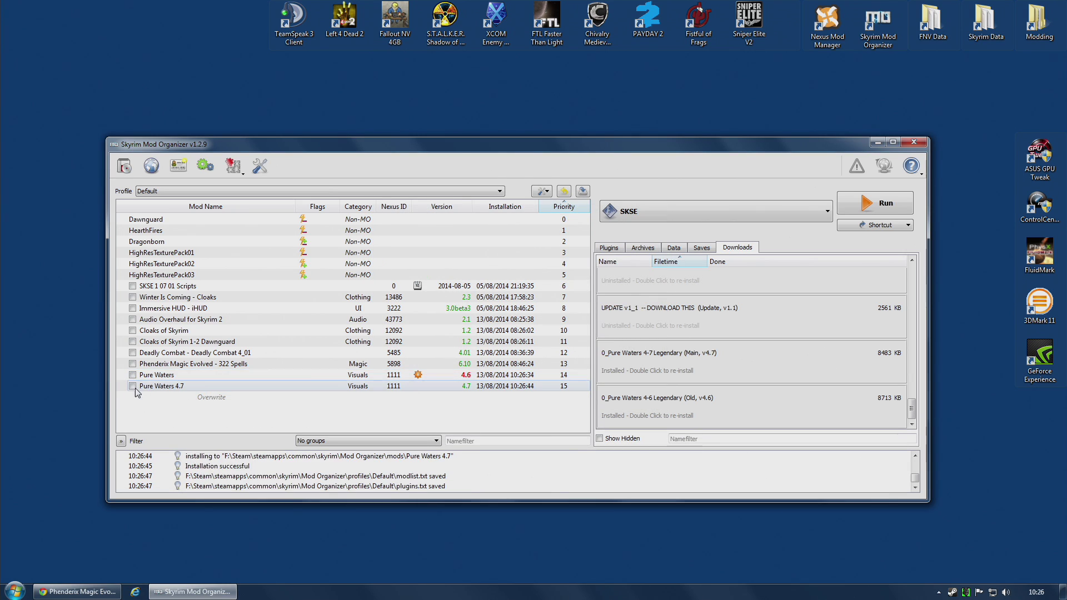
{"action": "left_click", "coordinate": [132, 386]}
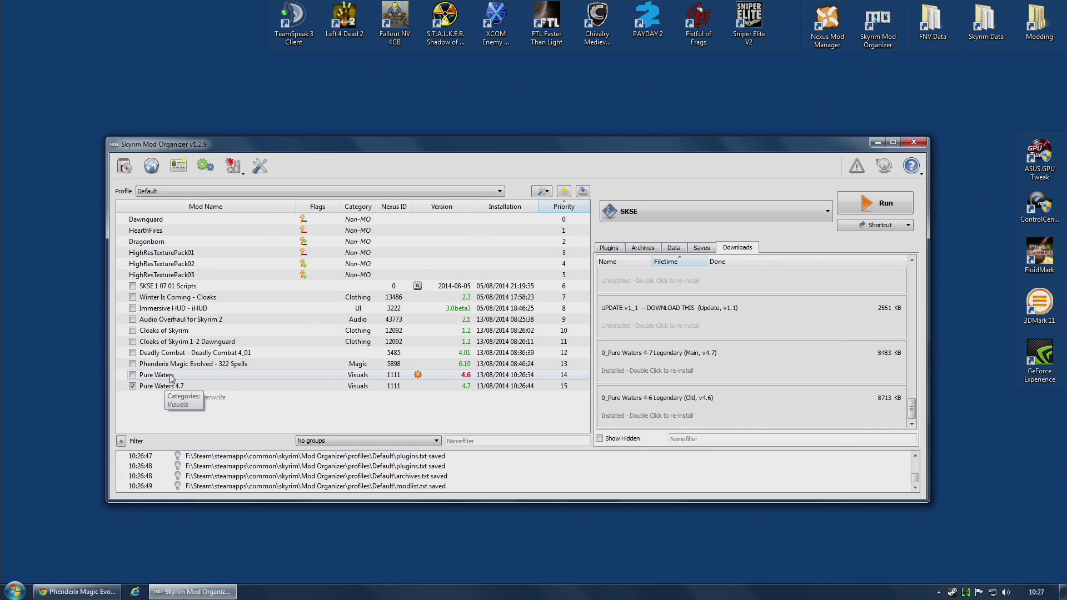
Step: Toggle the old Pure Waters checkbox on and back off, leaving it disabled
{"action": "left_click", "coordinate": [132, 375]}
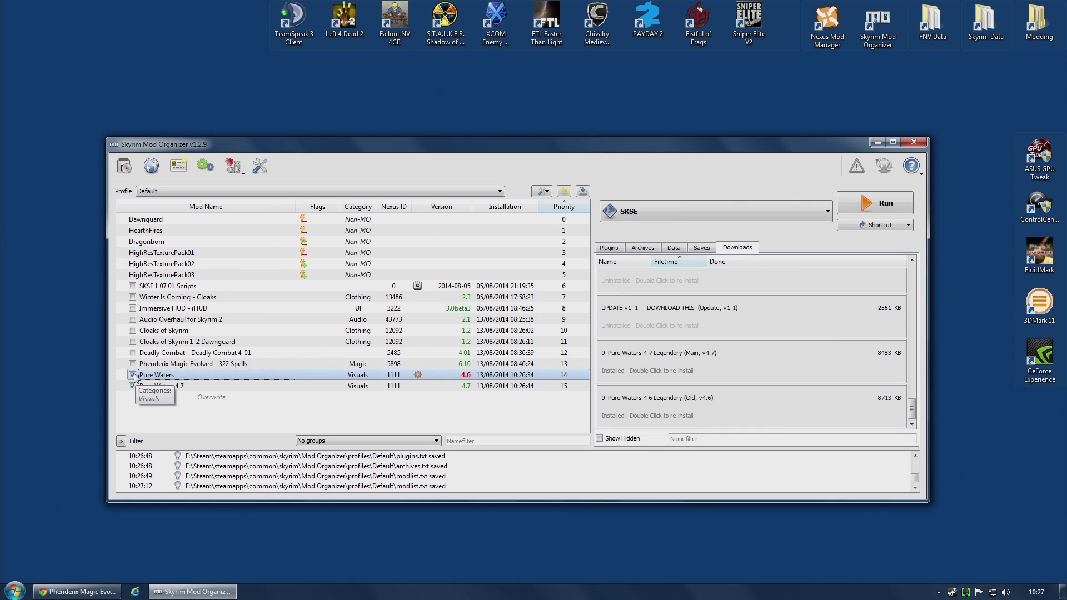
{"action": "left_click", "coordinate": [132, 376]}
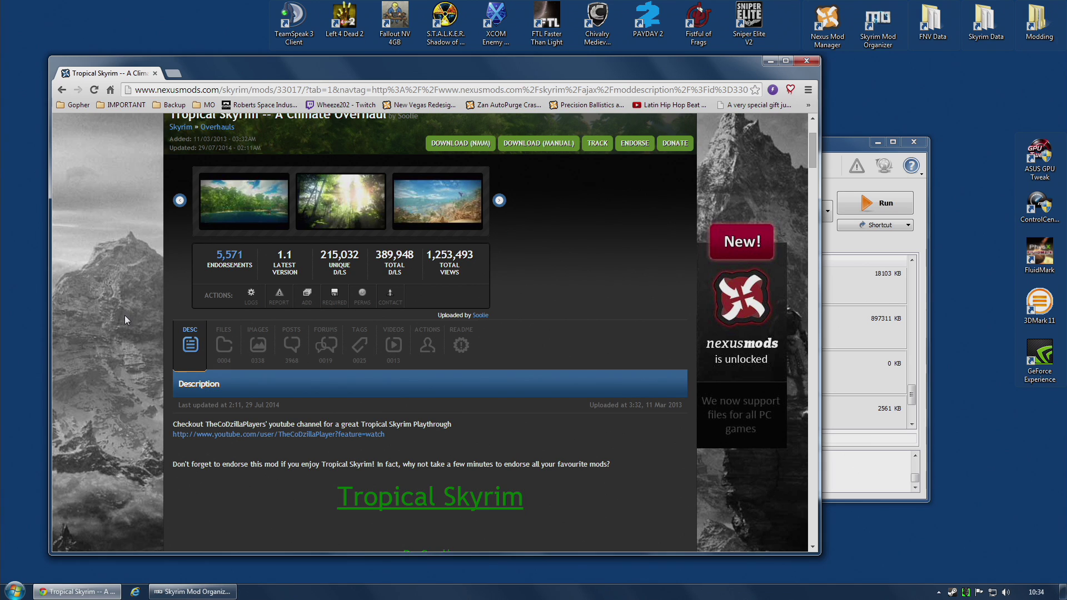
Step: View the Tropical Skyrim FILES list down to its Updates section, then return to Mod Organizer
{"action": "scroll", "coordinate": [139, 364], "scroll_direction": "up", "scroll_amount": 2}
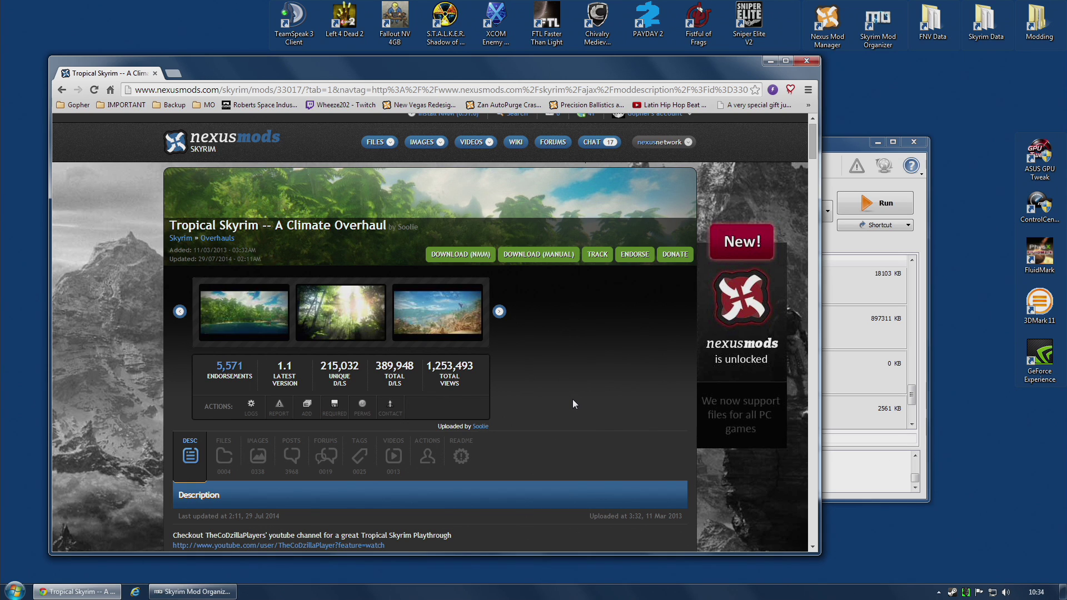
{"action": "left_click", "coordinate": [224, 456]}
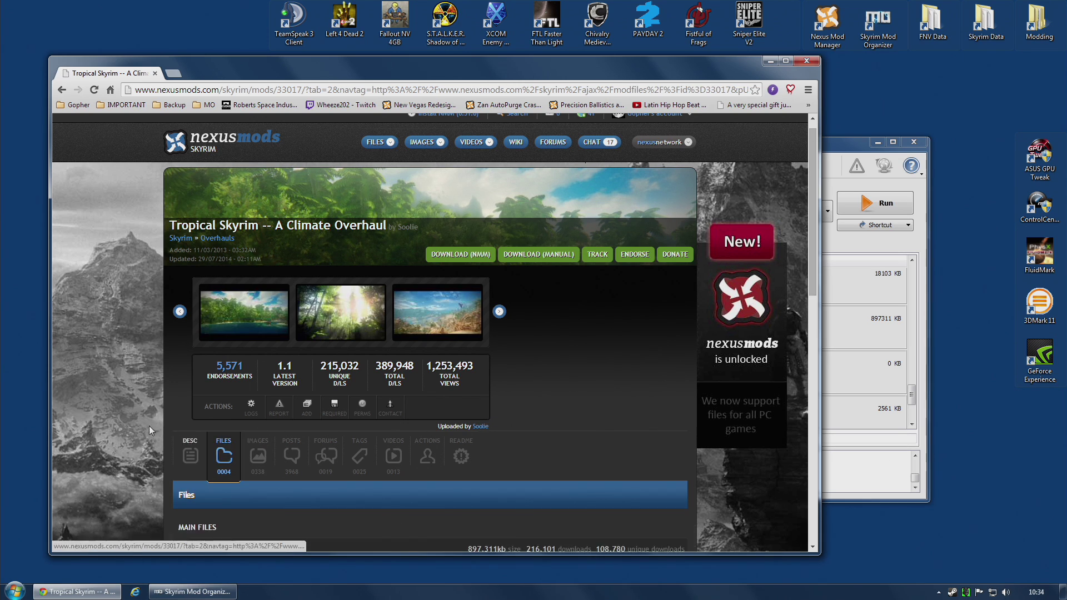
{"action": "scroll", "coordinate": [129, 418], "scroll_direction": "down", "scroll_amount": 5}
{"action": "scroll", "coordinate": [252, 288], "scroll_direction": "down", "scroll_amount": 1}
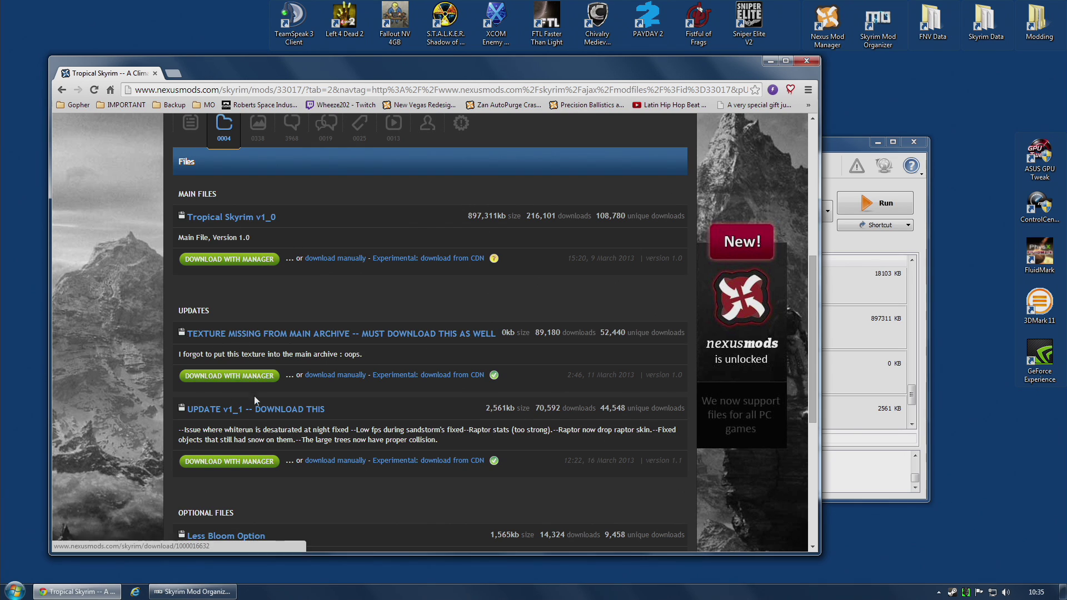
{"action": "left_click", "coordinate": [835, 140]}
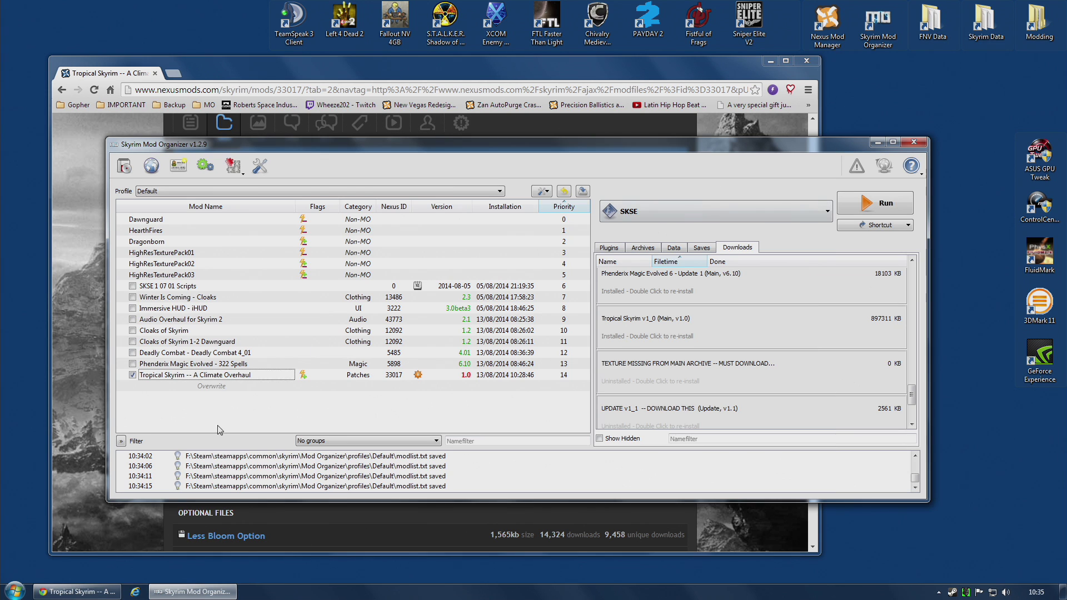
Step: Install the Tropical Skyrim missing-texture download as a mod named after its file
{"action": "left_click", "coordinate": [771, 61]}
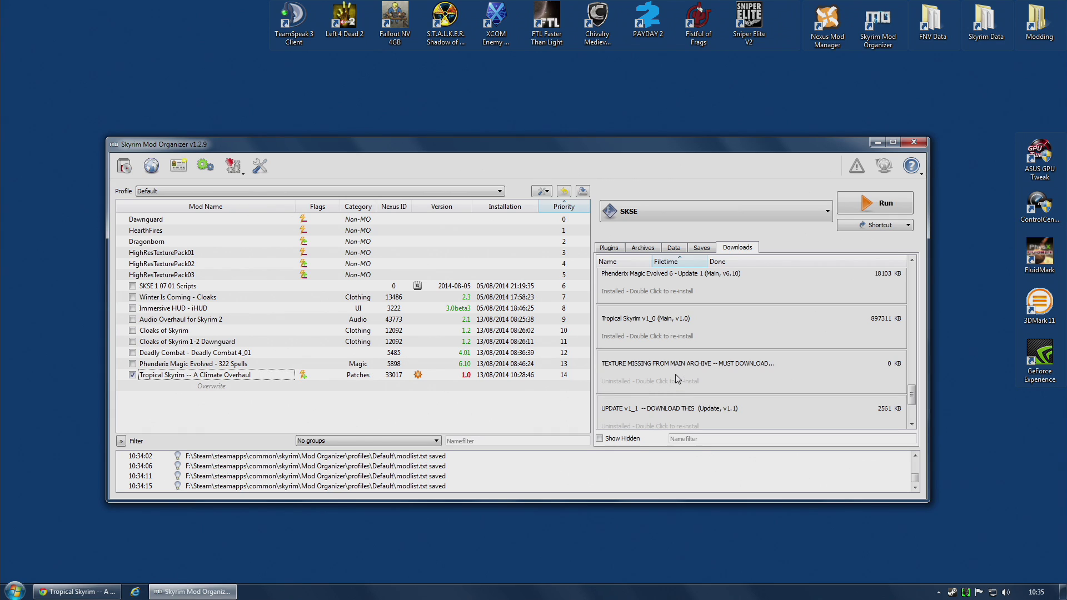
{"action": "mouse_move", "coordinate": [675, 373]}
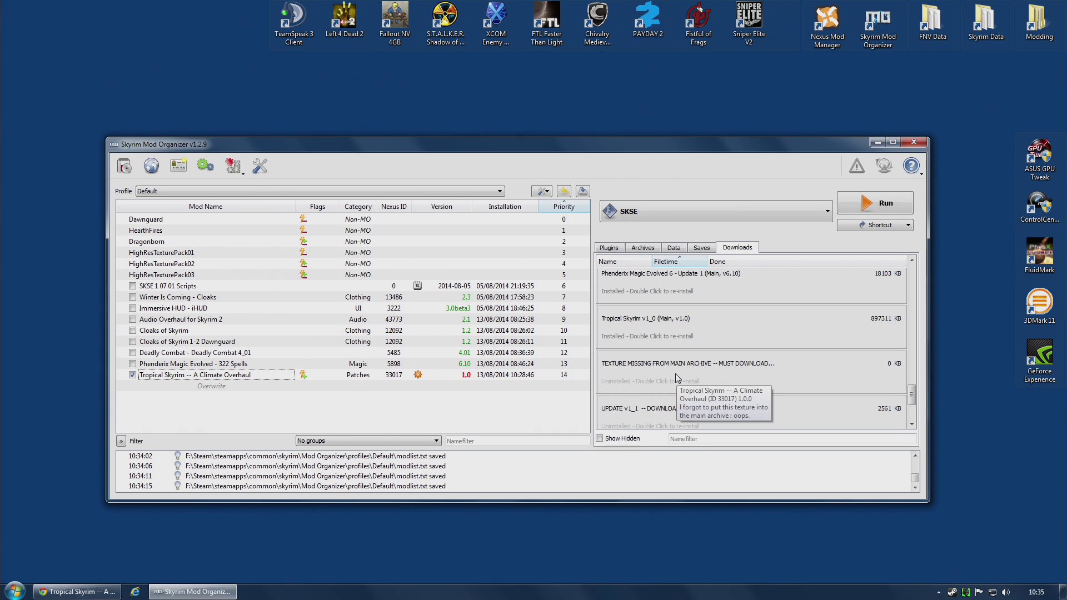
{"action": "left_click", "coordinate": [625, 371]}
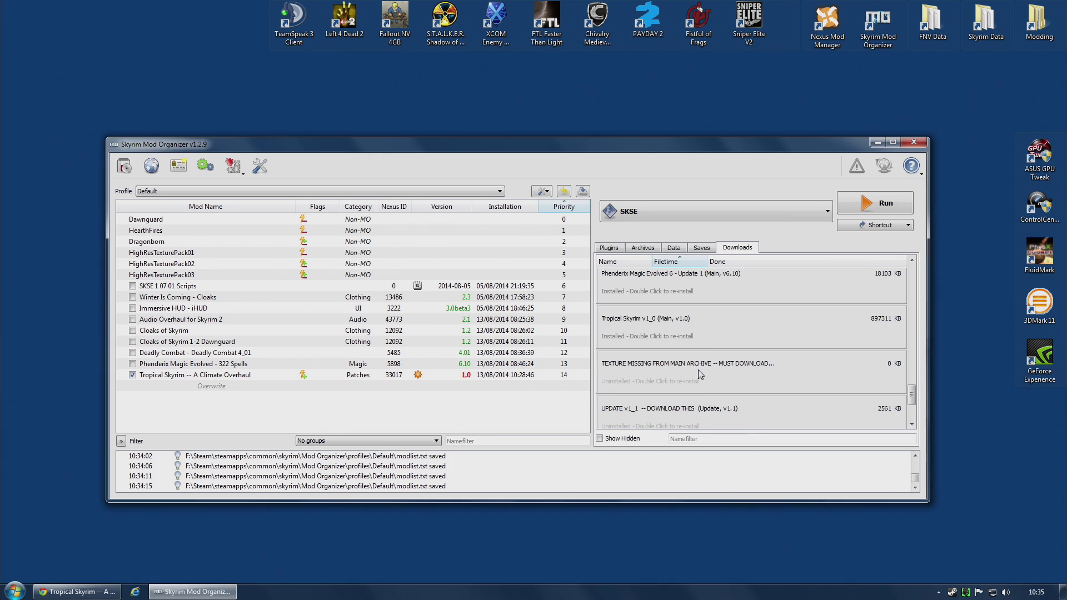
{"action": "double_click", "coordinate": [695, 371]}
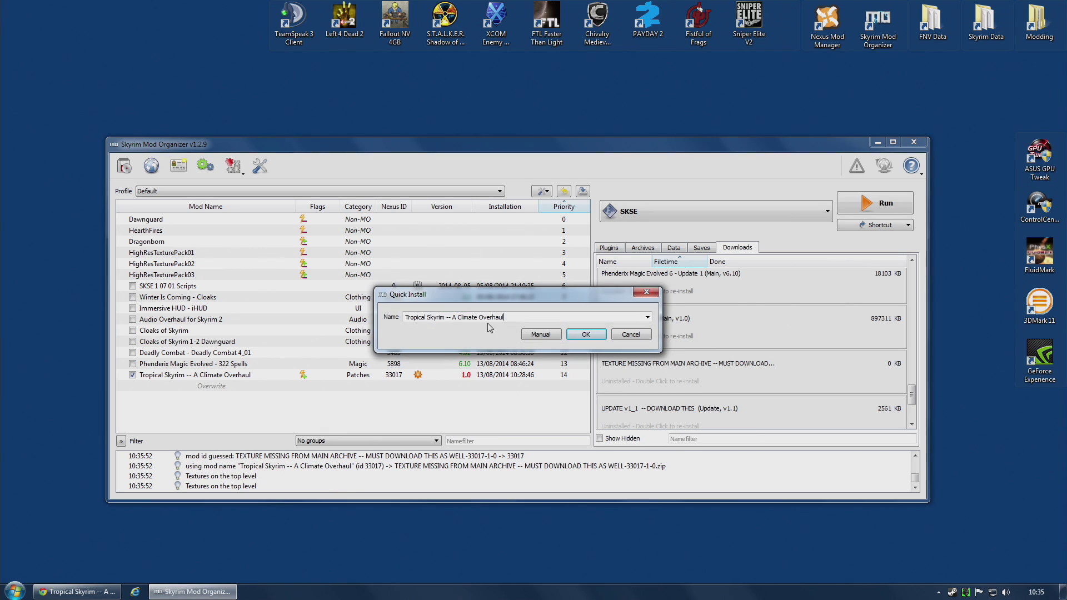
{"action": "left_click", "coordinate": [648, 317]}
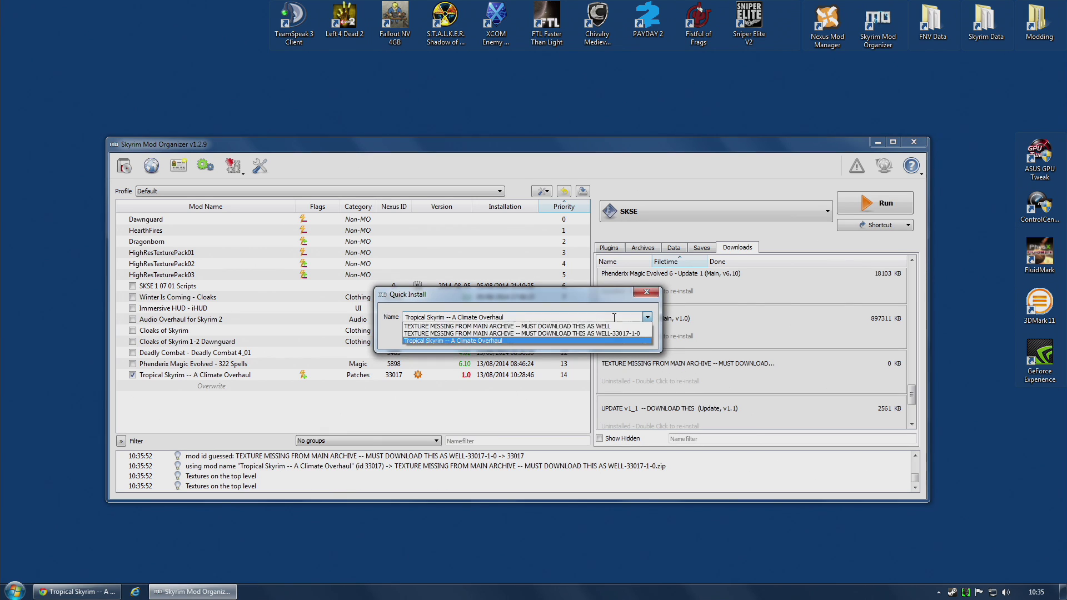
{"action": "left_click", "coordinate": [528, 327]}
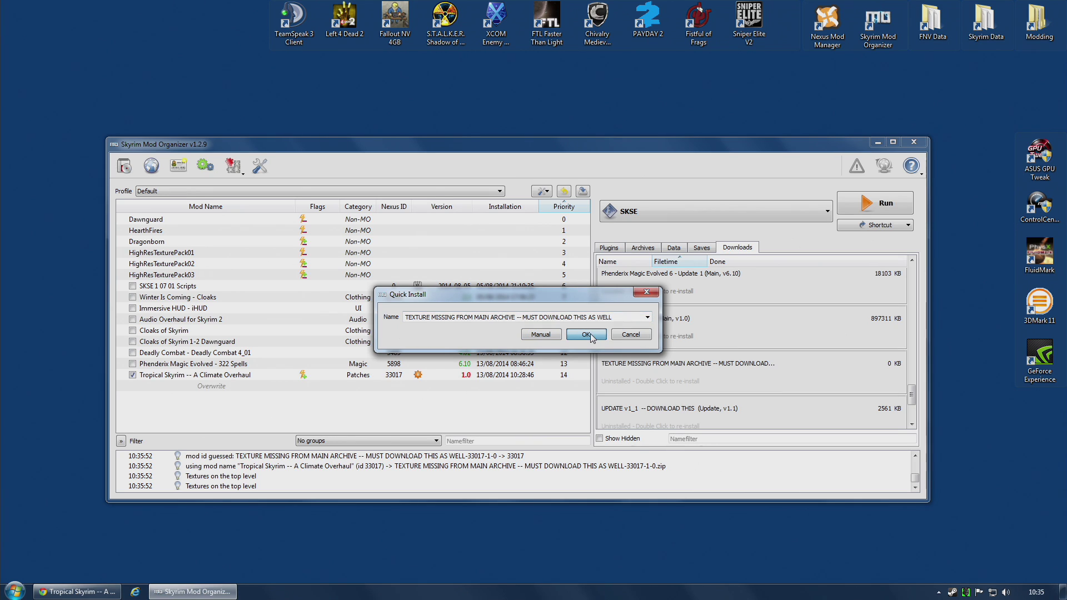
{"action": "left_click", "coordinate": [539, 335]}
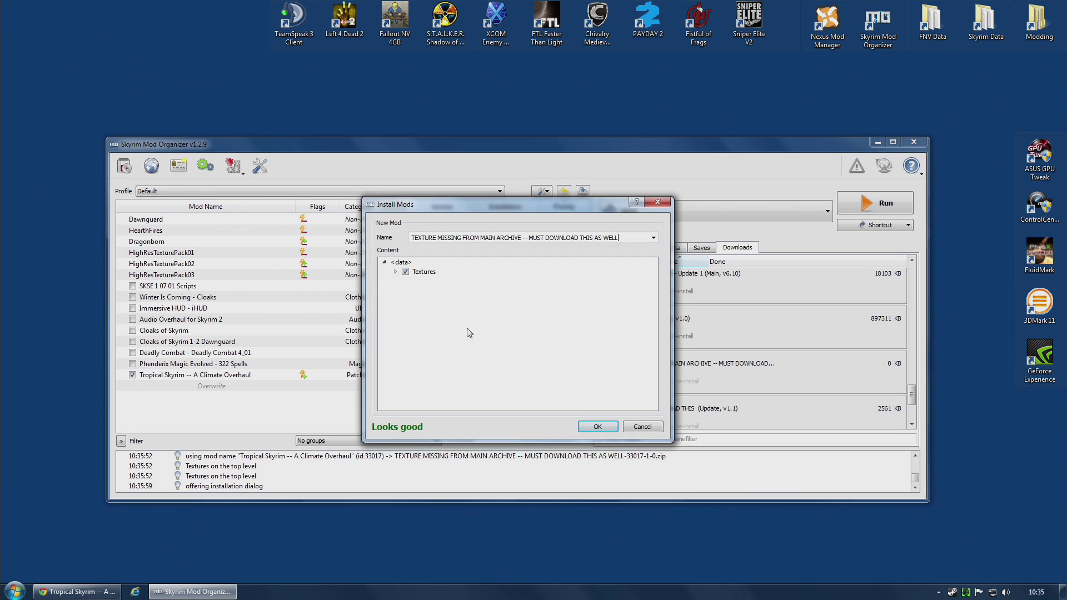
{"action": "left_click", "coordinate": [606, 428]}
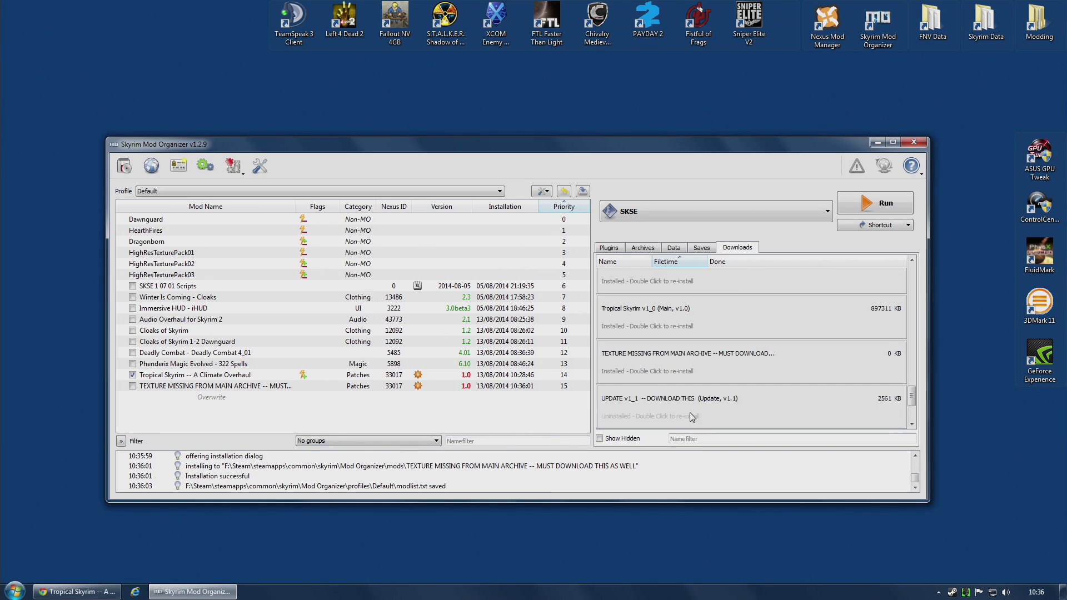
Step: Install the v1_1 update as mod 'UPDATE v1 1 -- DOWNLOAD THIS' and enable the missing-texture mod
{"action": "scroll", "coordinate": [689, 410], "scroll_direction": "down", "scroll_amount": 1}
{"action": "double_click", "coordinate": [668, 404]}
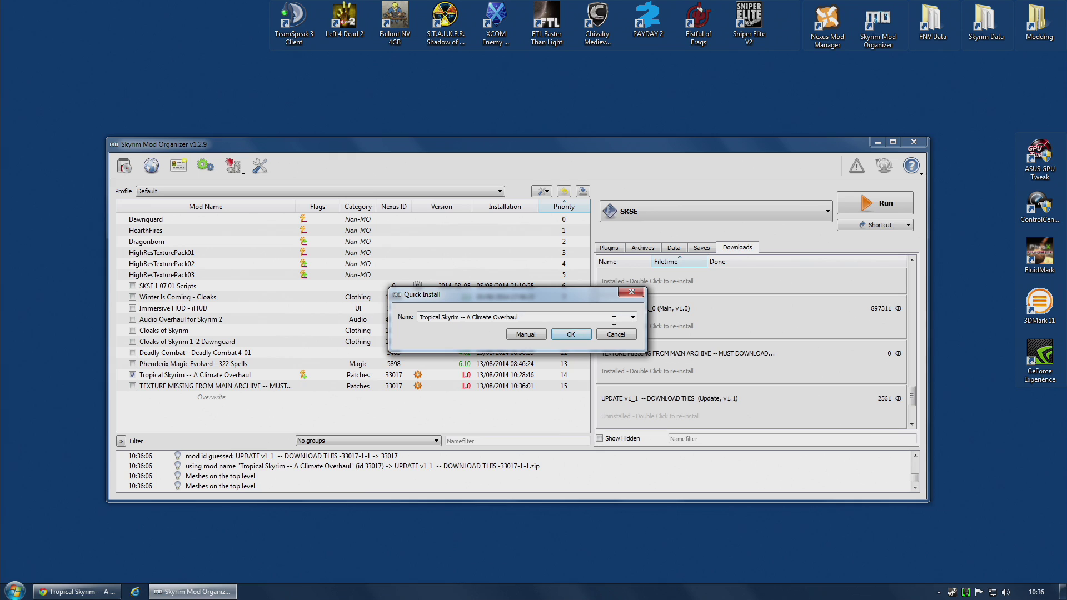
{"action": "left_click", "coordinate": [632, 317]}
{"action": "left_click", "coordinate": [558, 342]}
{"action": "left_click", "coordinate": [568, 338]}
{"action": "double_click", "coordinate": [432, 272]}
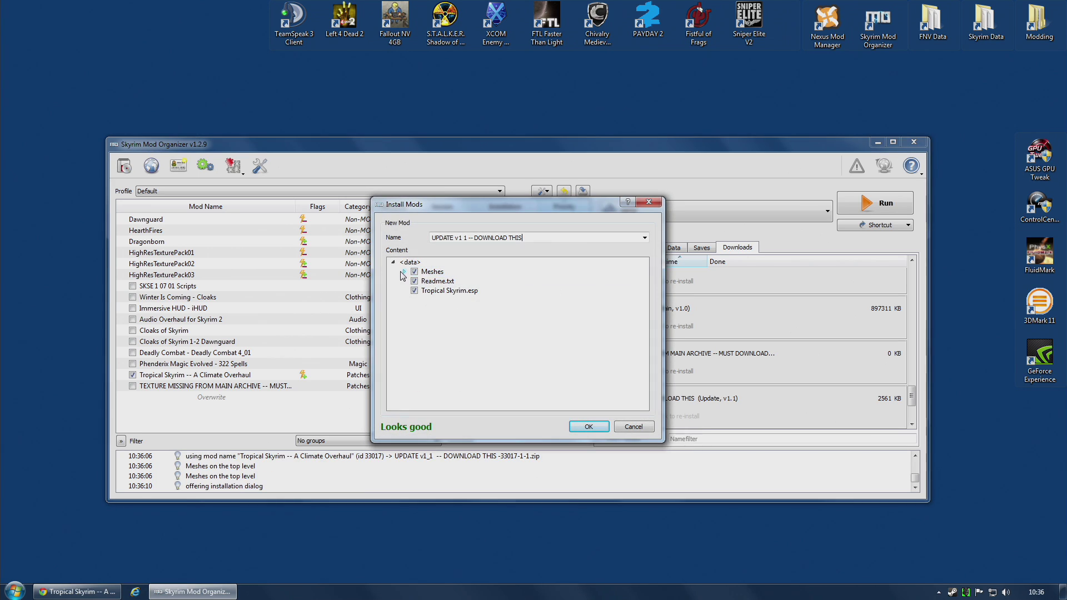
{"action": "double_click", "coordinate": [448, 281]}
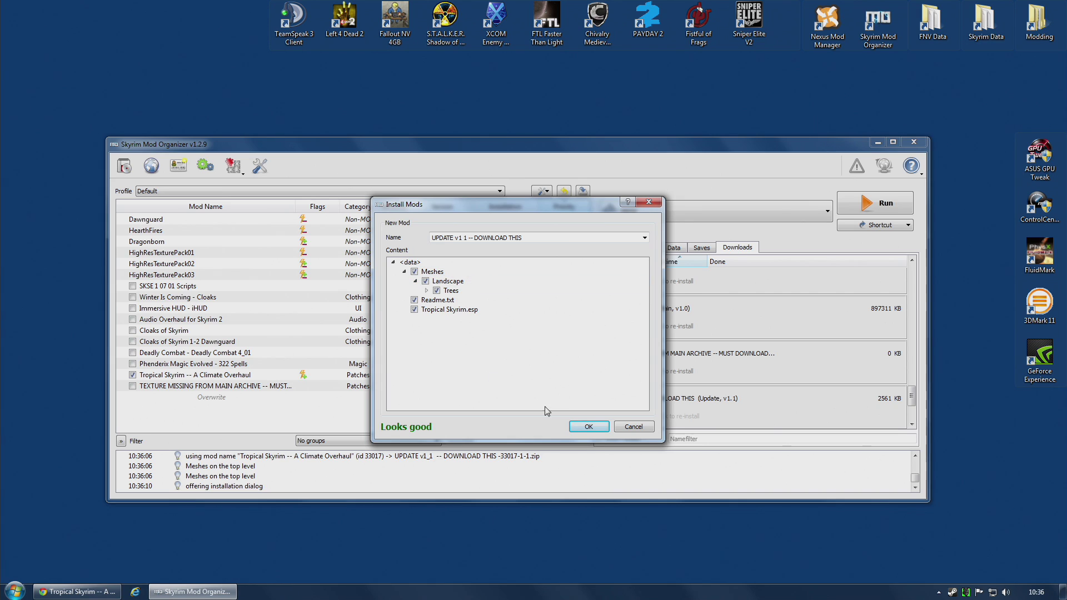
{"action": "left_click", "coordinate": [587, 426]}
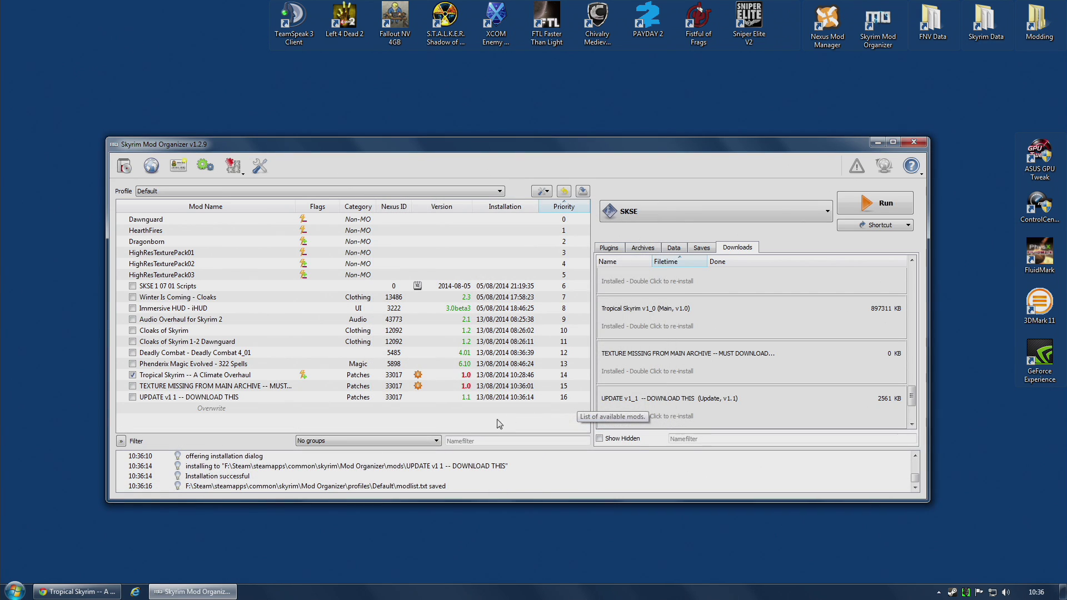
{"action": "left_click", "coordinate": [133, 386]}
Step: Enable the TEXTURE MISSING and UPDATE v1 1 mods, toggling them off and back on
{"action": "left_click", "coordinate": [132, 397]}
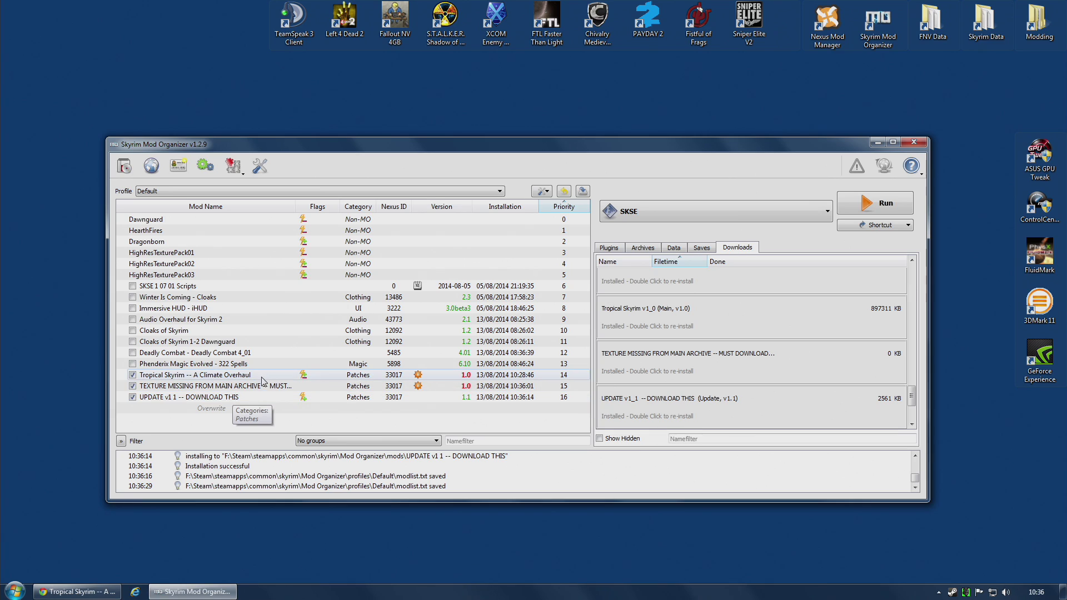
{"action": "left_click", "coordinate": [132, 386]}
{"action": "left_click", "coordinate": [133, 396]}
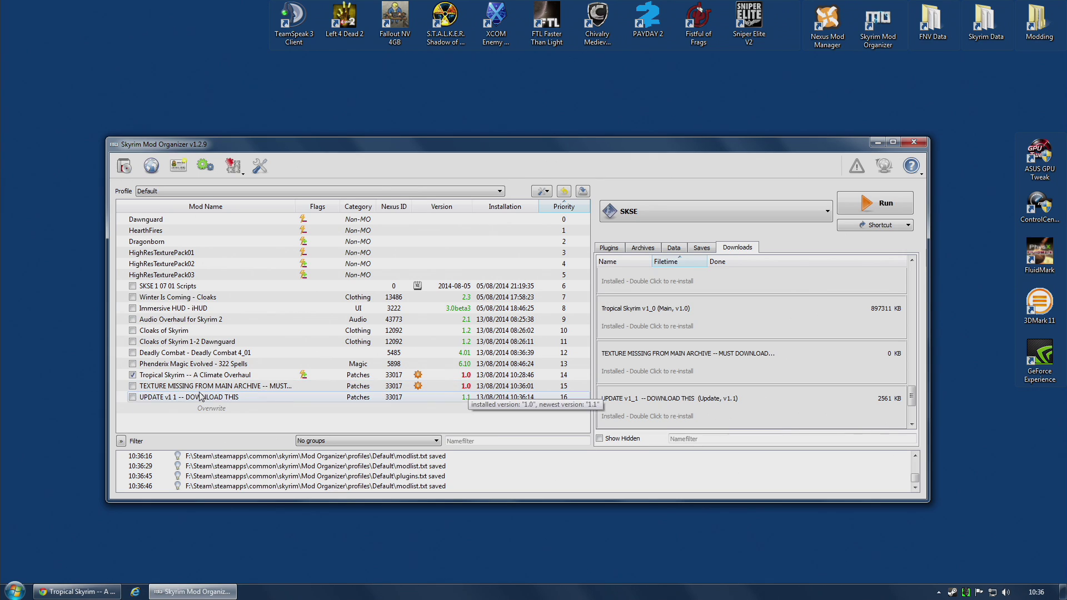
{"action": "left_click", "coordinate": [133, 387]}
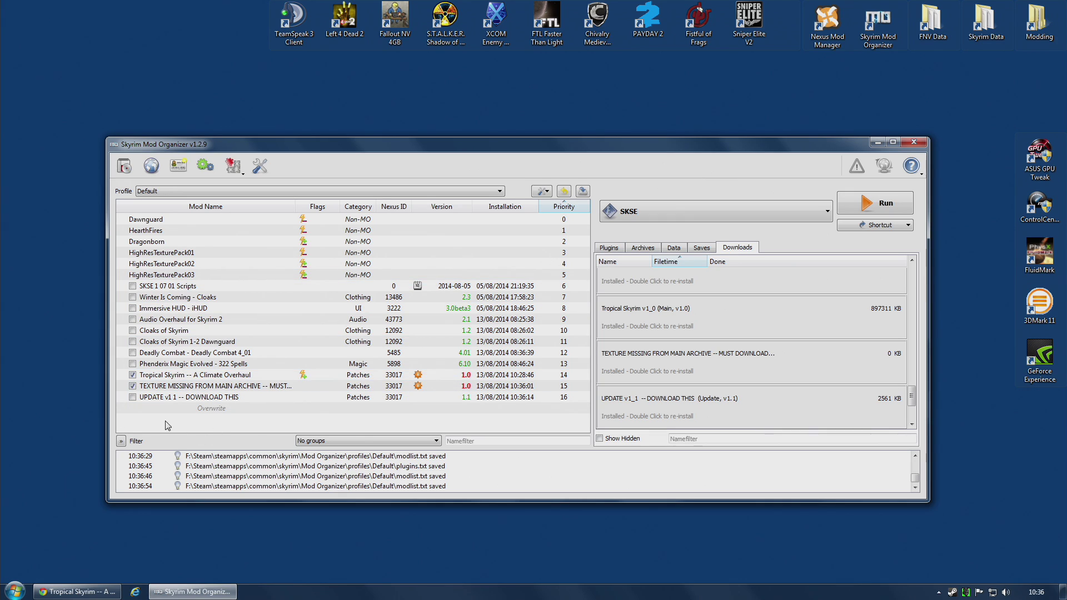
{"action": "left_click", "coordinate": [133, 397]}
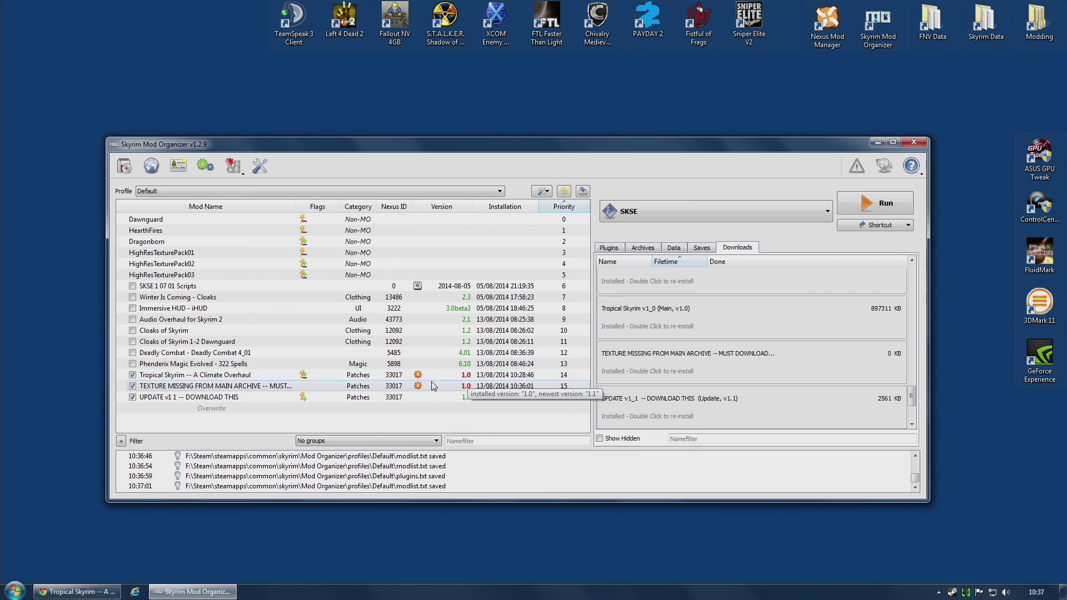
{"action": "left_click", "coordinate": [244, 397]}
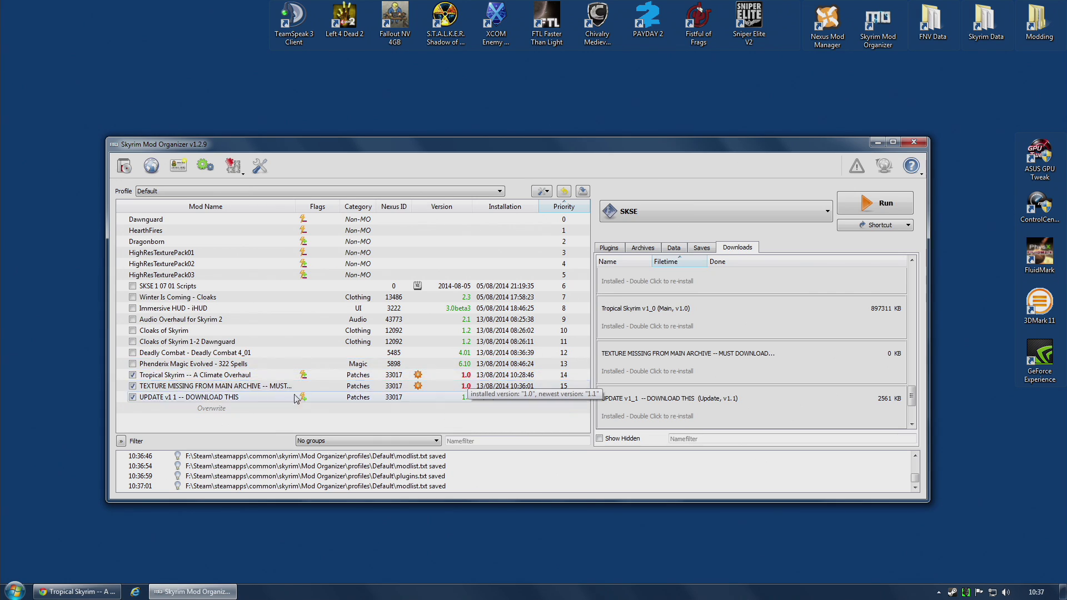
{"action": "right_click", "coordinate": [165, 398]}
{"action": "left_click", "coordinate": [210, 462]}
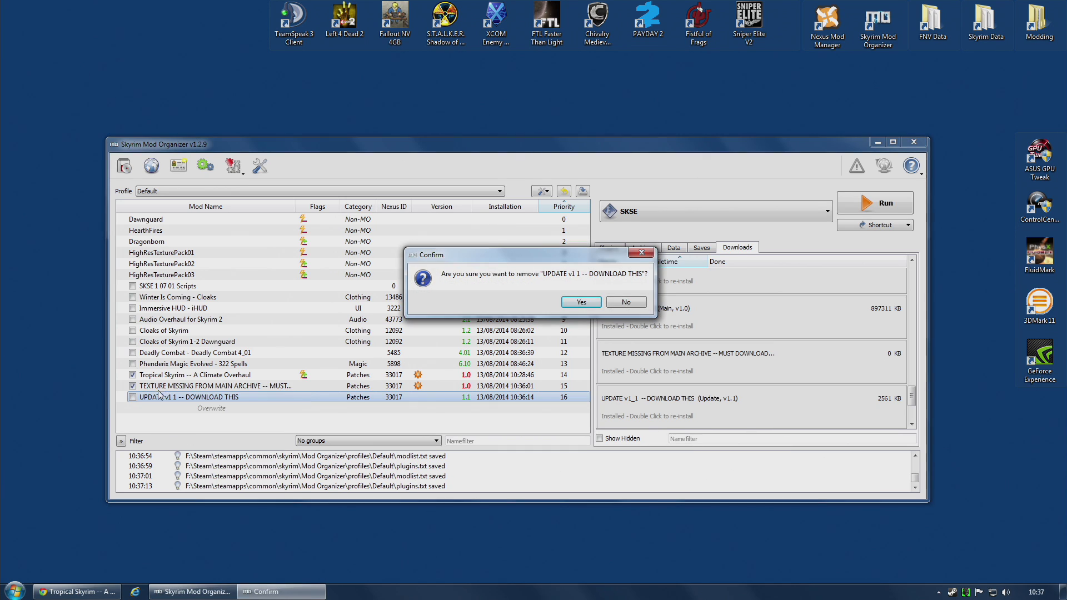
{"action": "left_click", "coordinate": [581, 301]}
{"action": "right_click", "coordinate": [200, 386]}
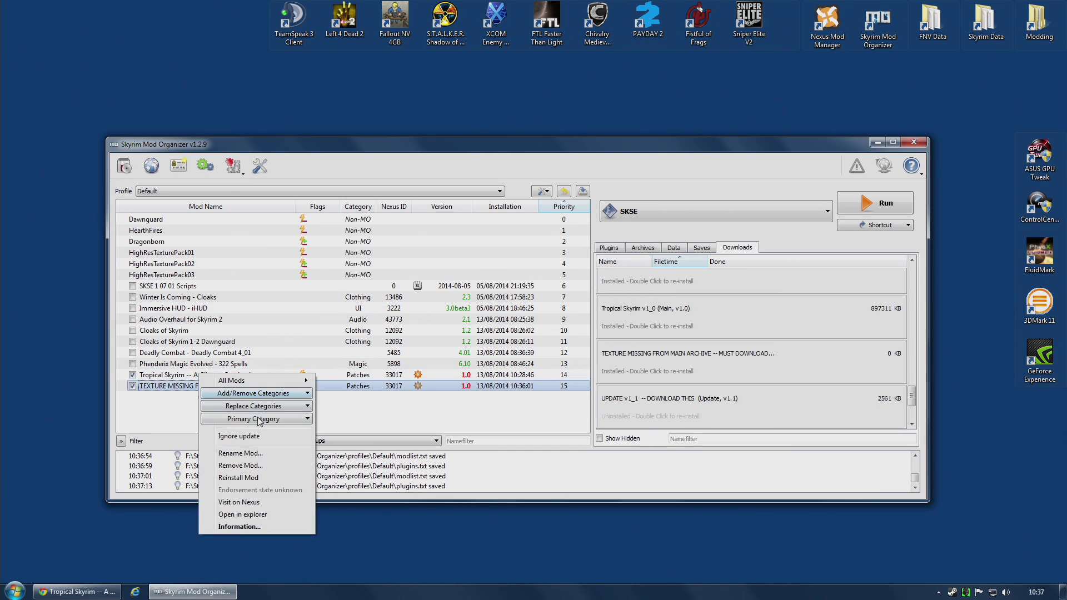
{"action": "left_click", "coordinate": [252, 465]}
{"action": "left_click", "coordinate": [595, 305]}
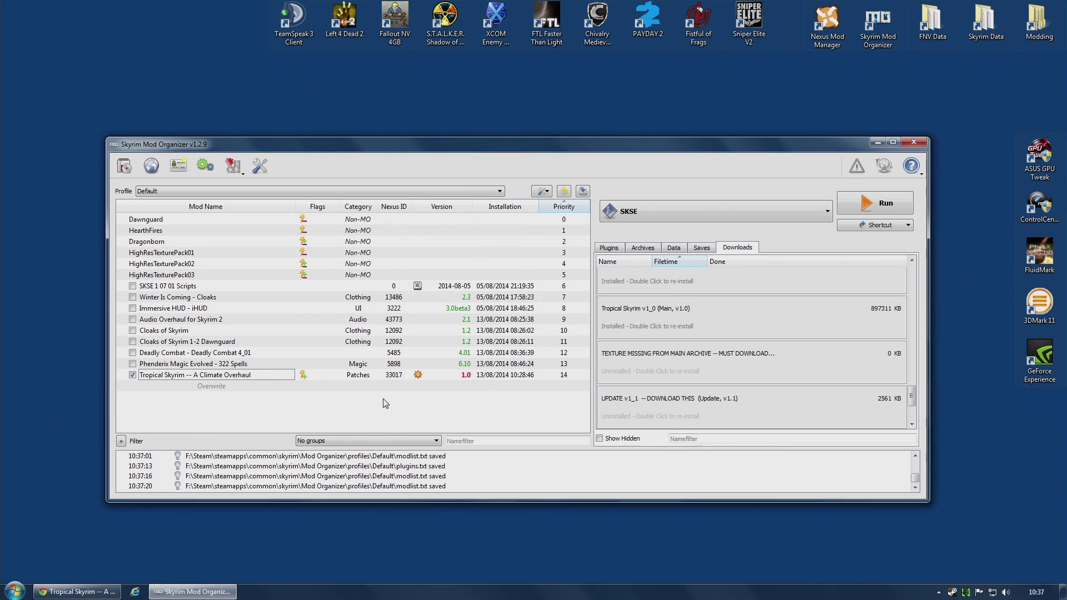
{"action": "left_click", "coordinate": [655, 364]}
Step: Manually install TEXTURE MISSING, inspect its Textures/cubemaps folders, and merge it into Tropical Skyrim
{"action": "double_click", "coordinate": [662, 362]}
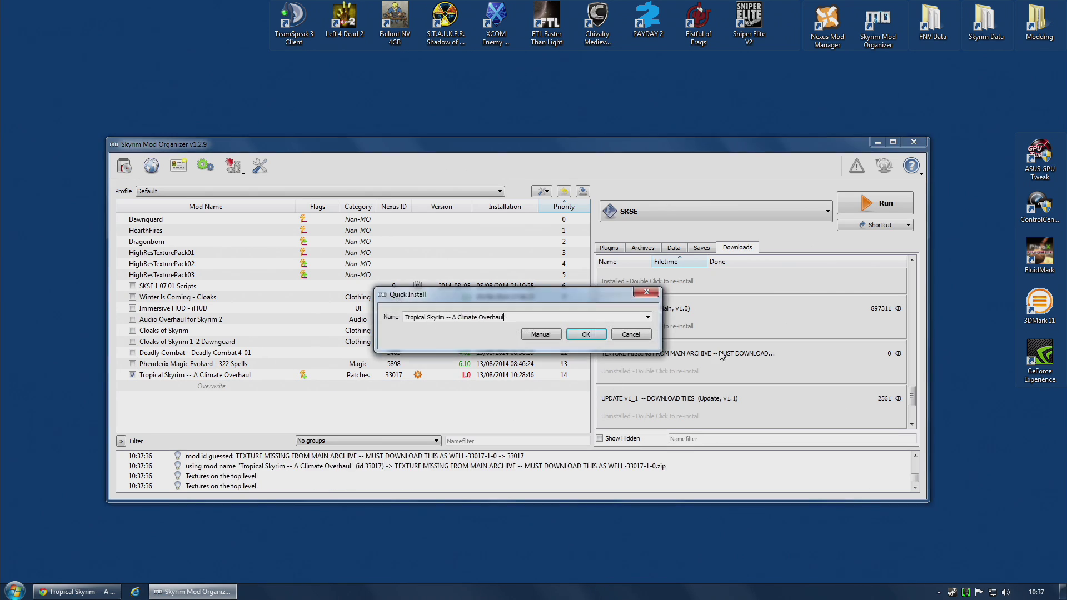
{"action": "left_click", "coordinate": [538, 335]}
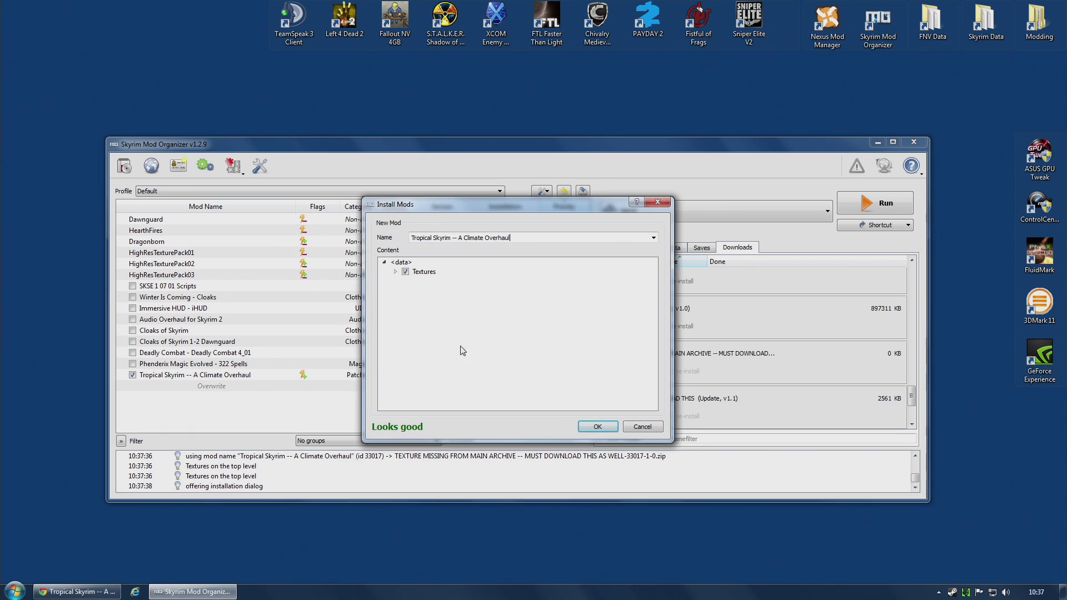
{"action": "left_click", "coordinate": [395, 272]}
{"action": "left_click", "coordinate": [406, 280]}
{"action": "left_click", "coordinate": [581, 426]}
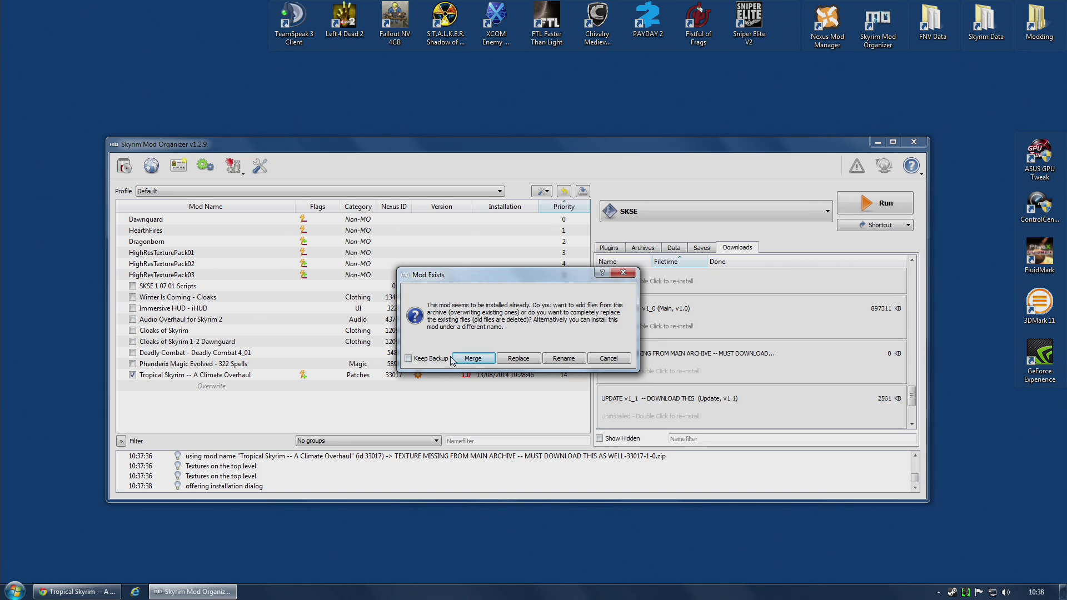
{"action": "left_click", "coordinate": [473, 359]}
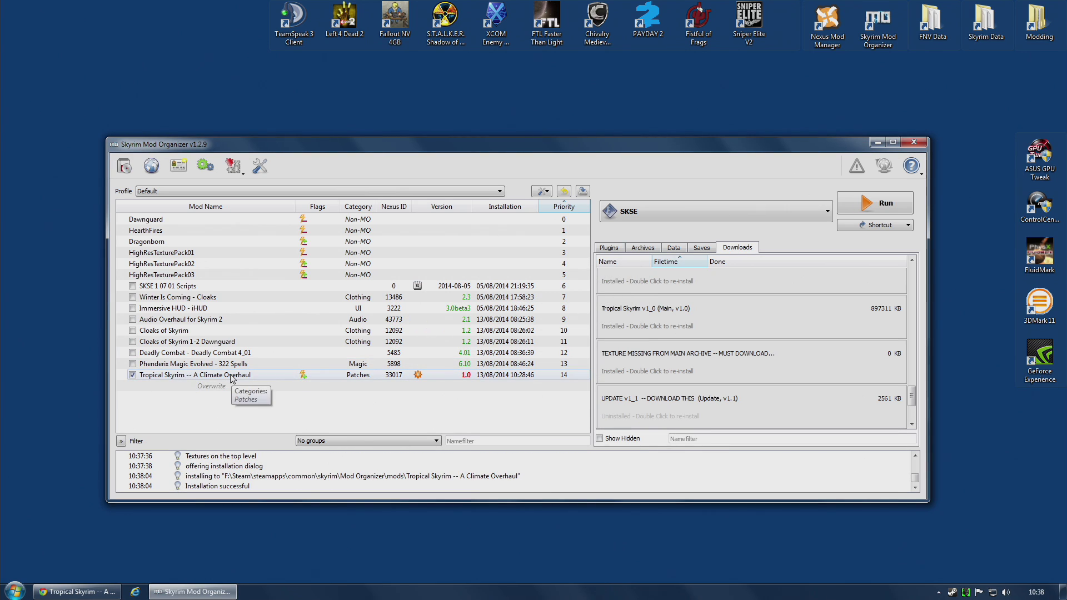
Step: Manually install UPDATE v1_1 and merge it into Tropical Skyrim -- A Climate Overhaul
{"action": "double_click", "coordinate": [681, 410]}
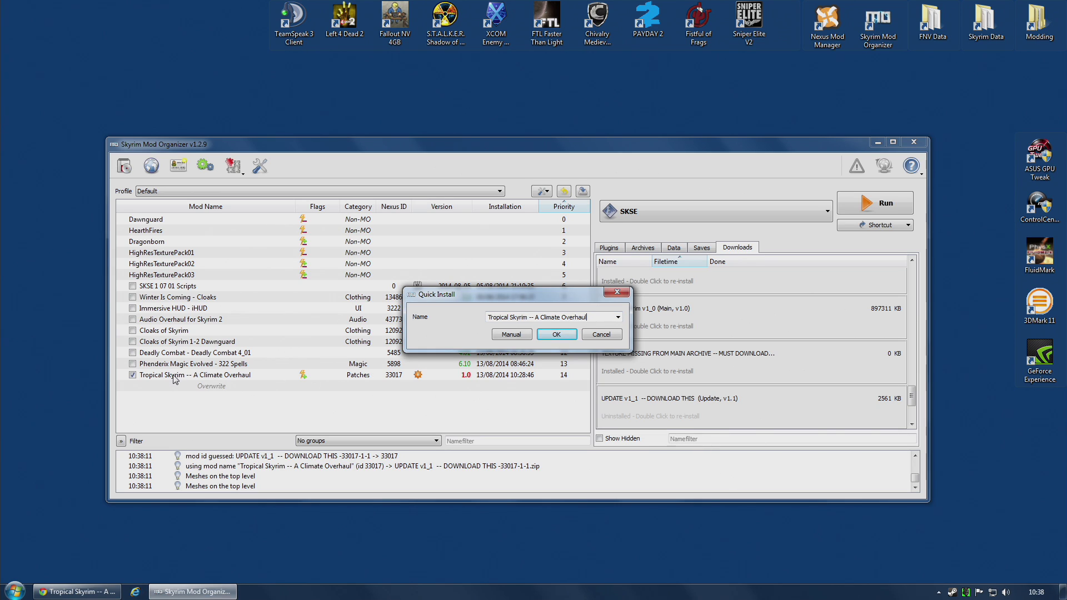
{"action": "left_click", "coordinate": [510, 334]}
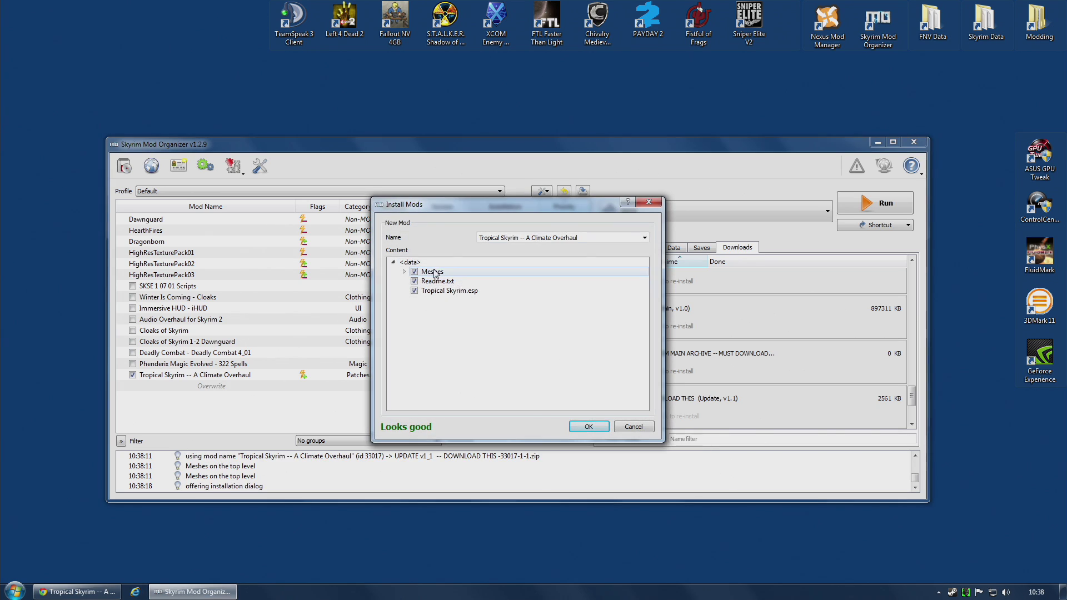
{"action": "left_click", "coordinate": [589, 426]}
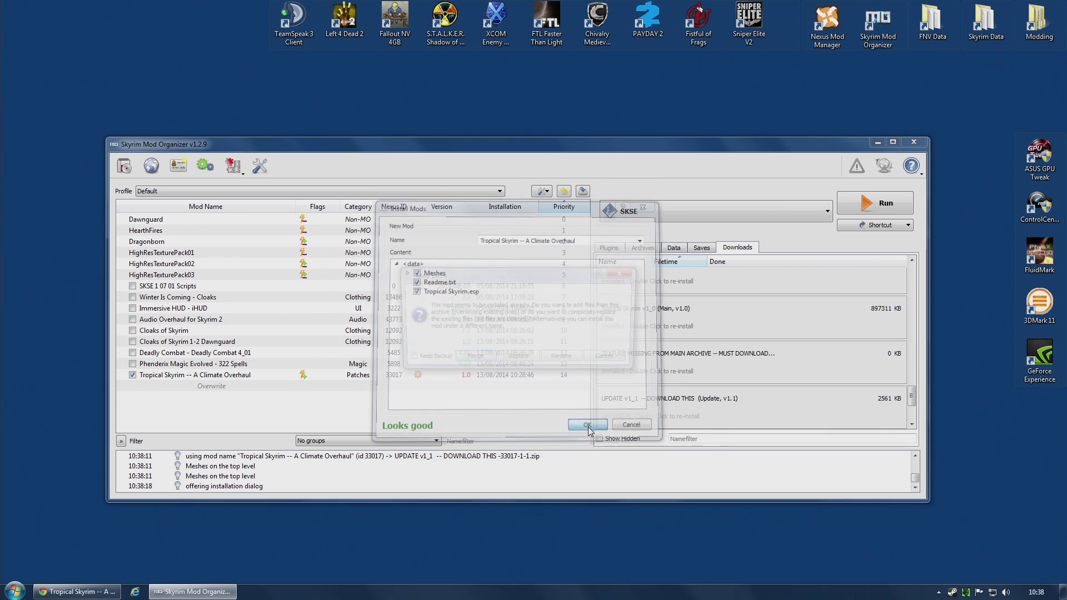
{"action": "left_click", "coordinate": [468, 360]}
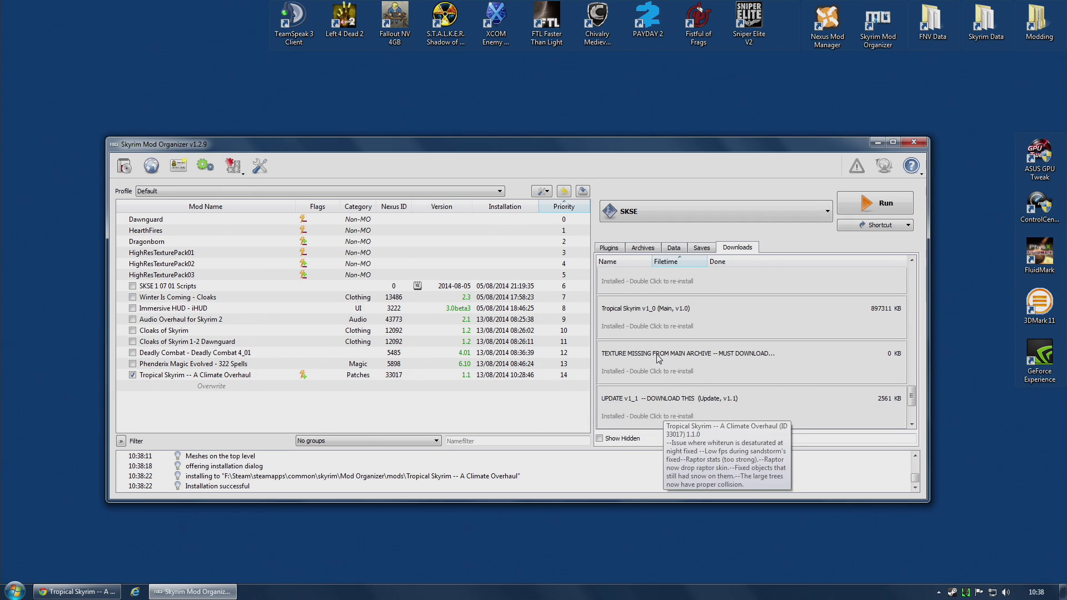
Step: Select the Tropical Skyrim -- A Climate Overhaul entry in the mod list
{"action": "left_click", "coordinate": [226, 378]}
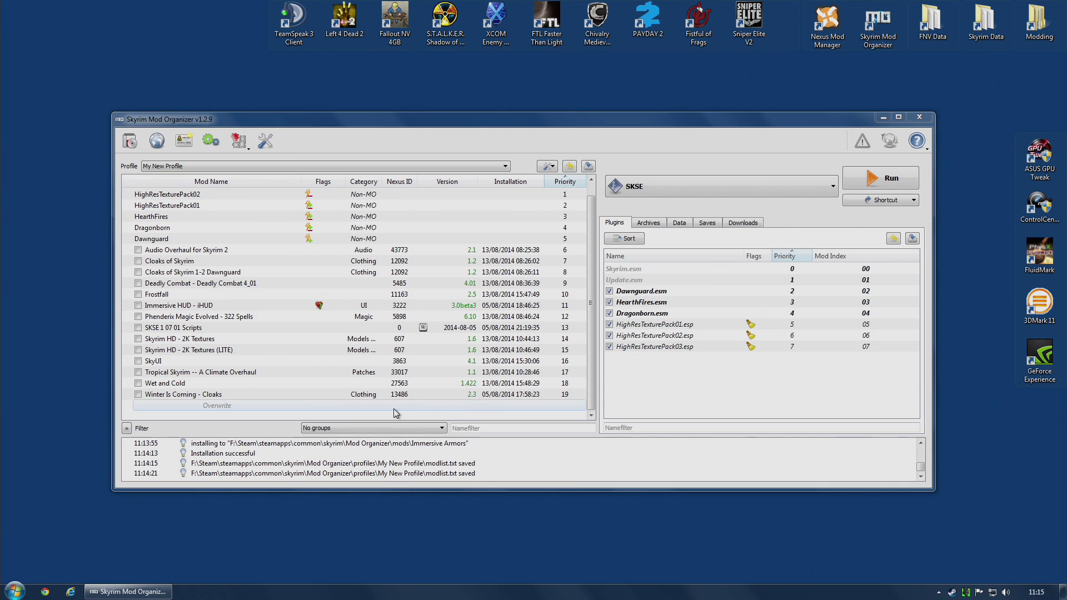
Step: Run Check all for update from the mod list's context menu
{"action": "right_click", "coordinate": [144, 413]}
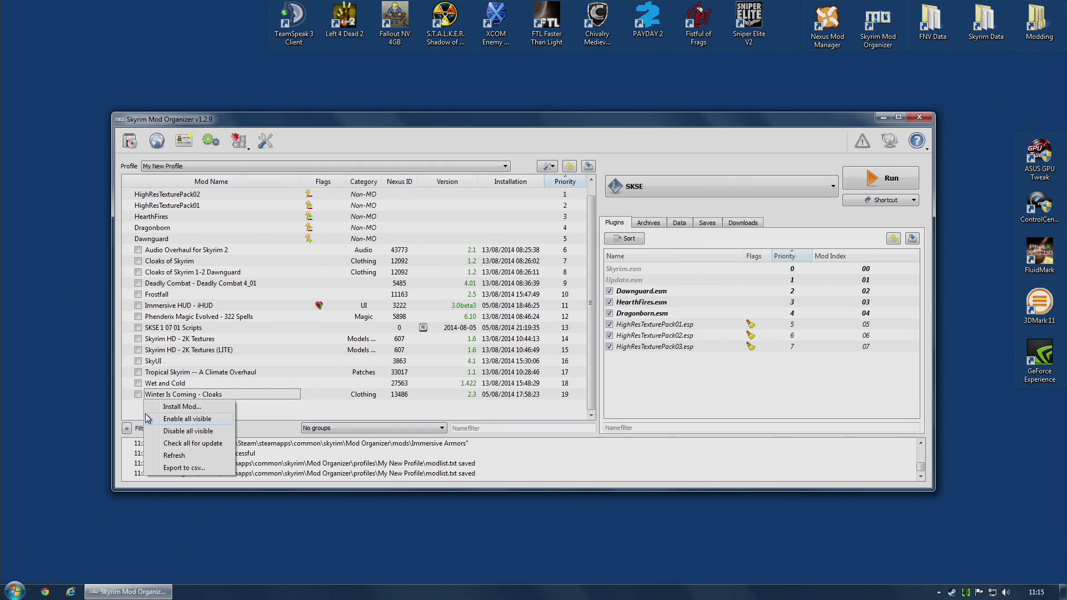
{"action": "left_click", "coordinate": [208, 444]}
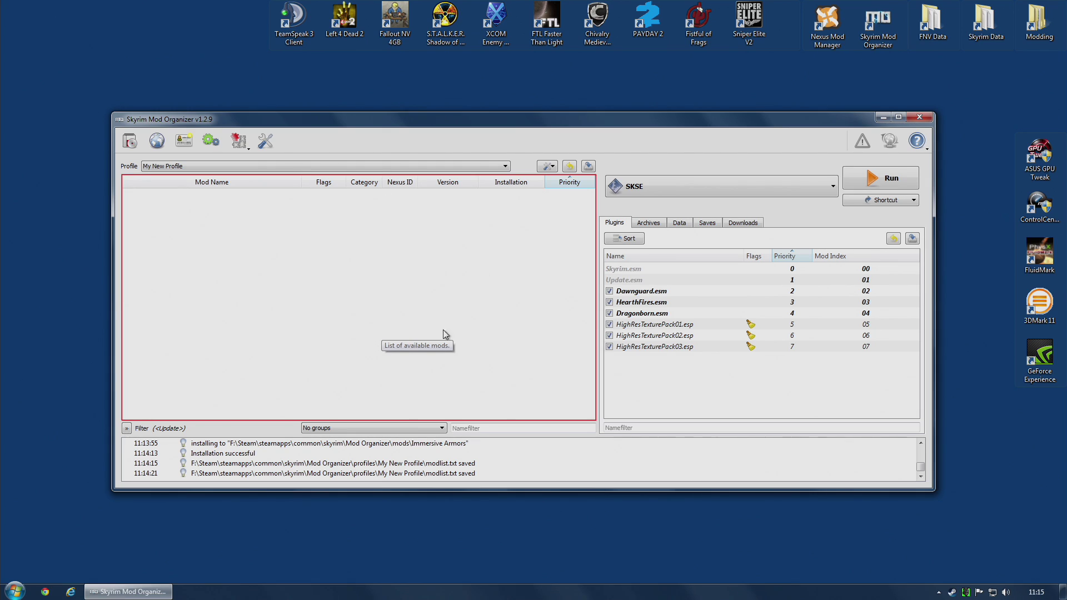
Step: Clear the Update category filter so the mod list shows all mods
{"action": "left_click", "coordinate": [126, 428]}
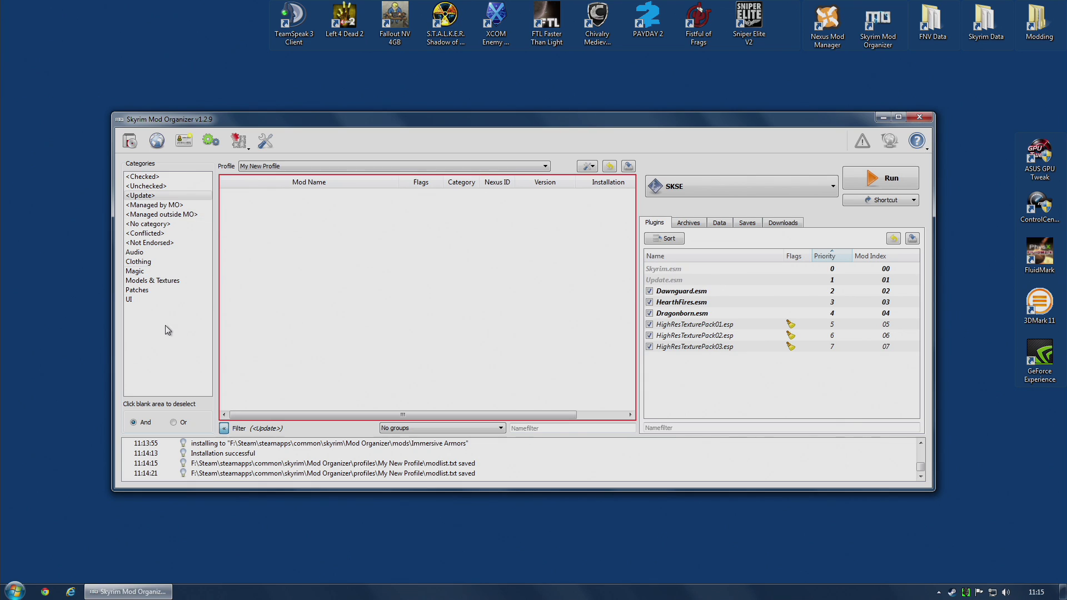
{"action": "left_click", "coordinate": [158, 343]}
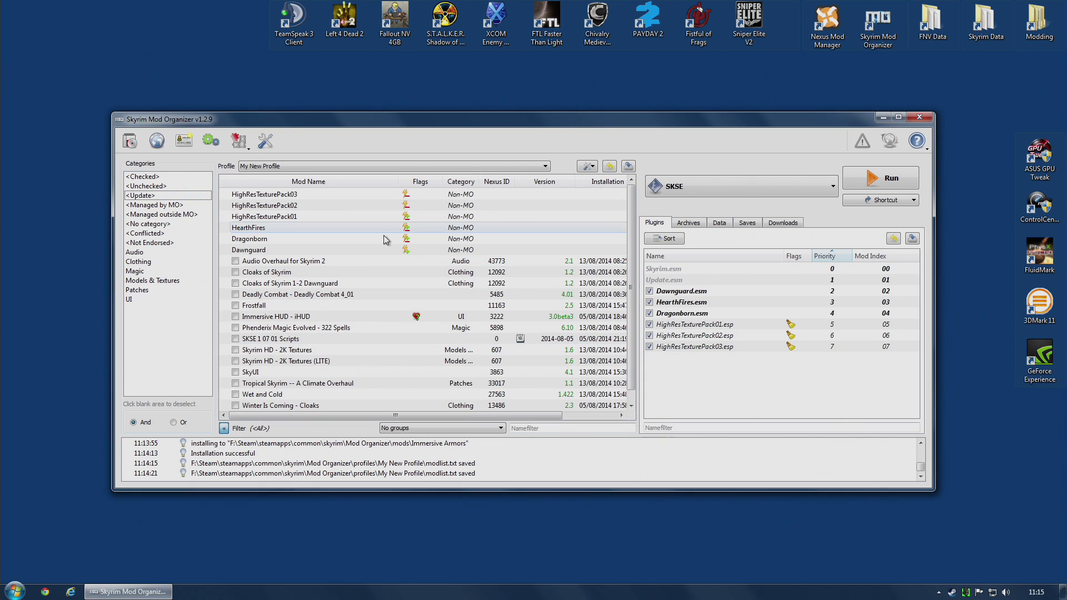
{"action": "left_click", "coordinate": [224, 428]}
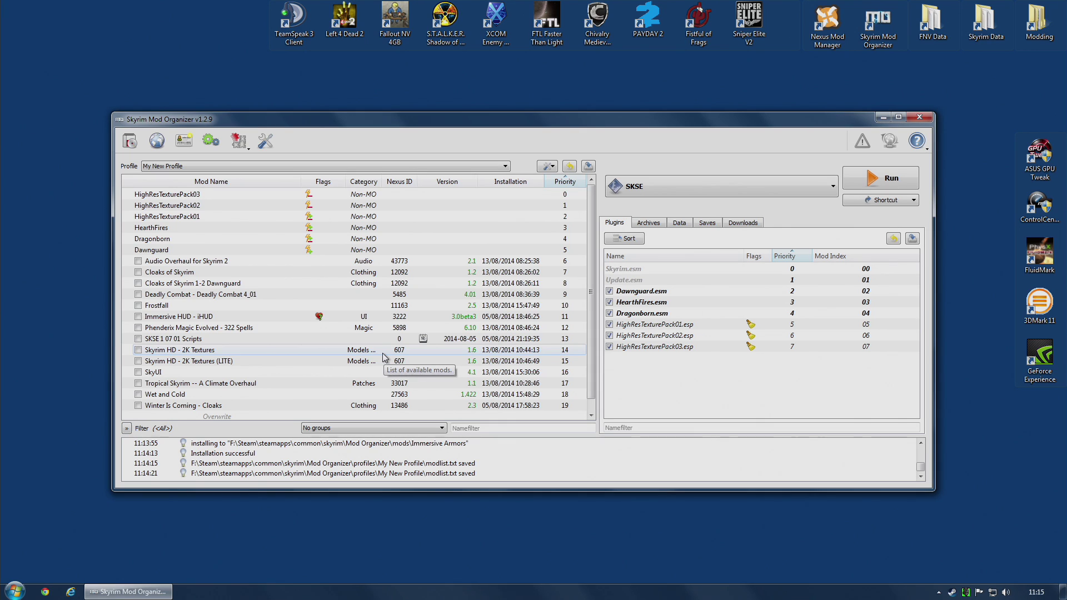
Step: Re-run Check all for update from the wrench menu and clear the Update filter again
{"action": "left_click", "coordinate": [546, 167]}
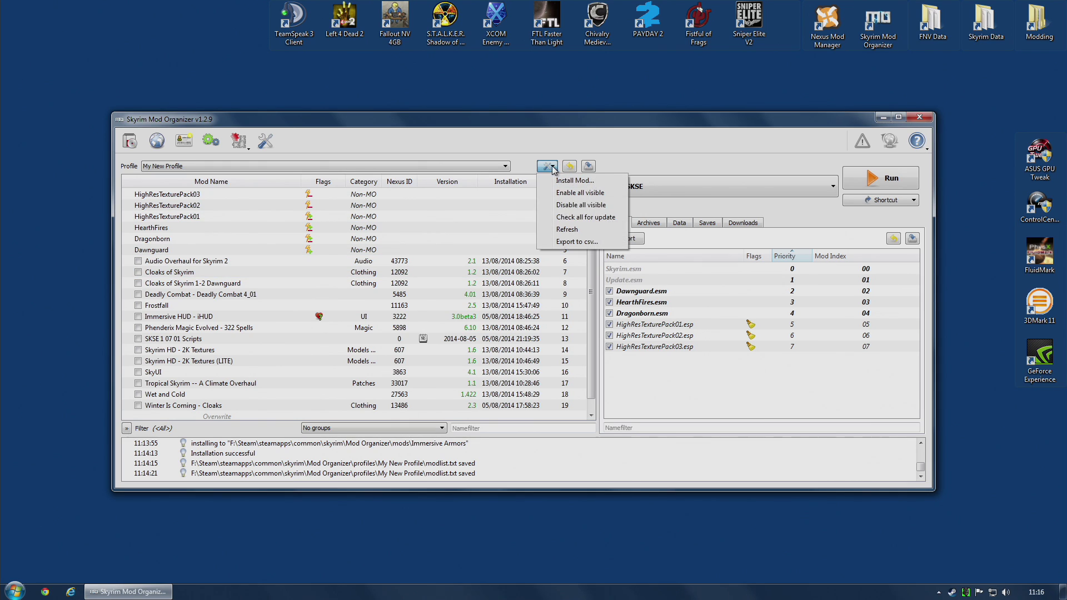
{"action": "left_click", "coordinate": [571, 218]}
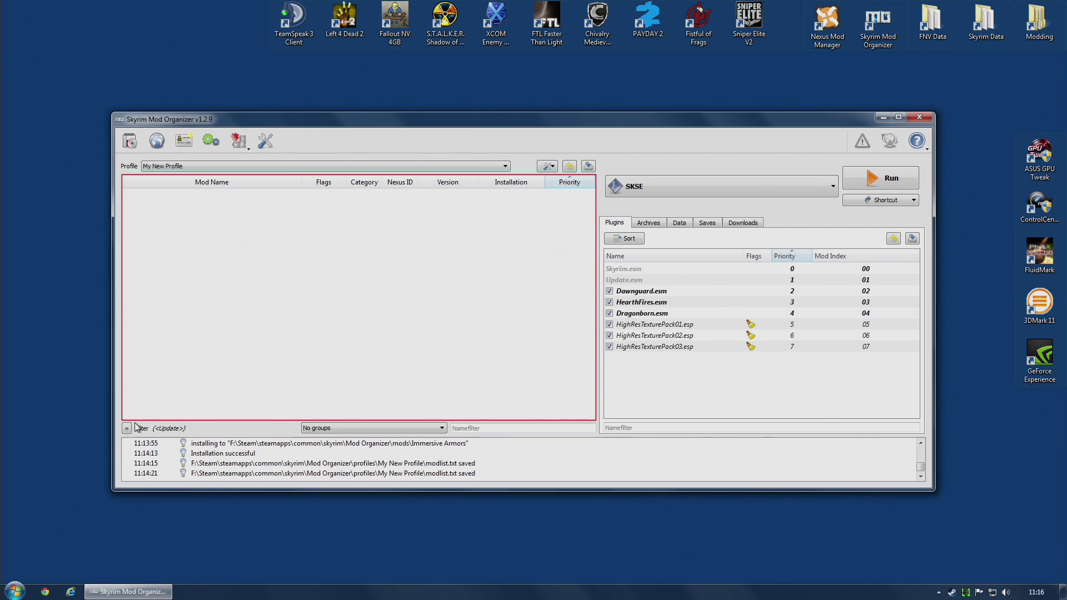
{"action": "left_click", "coordinate": [127, 429]}
{"action": "left_click", "coordinate": [169, 351]}
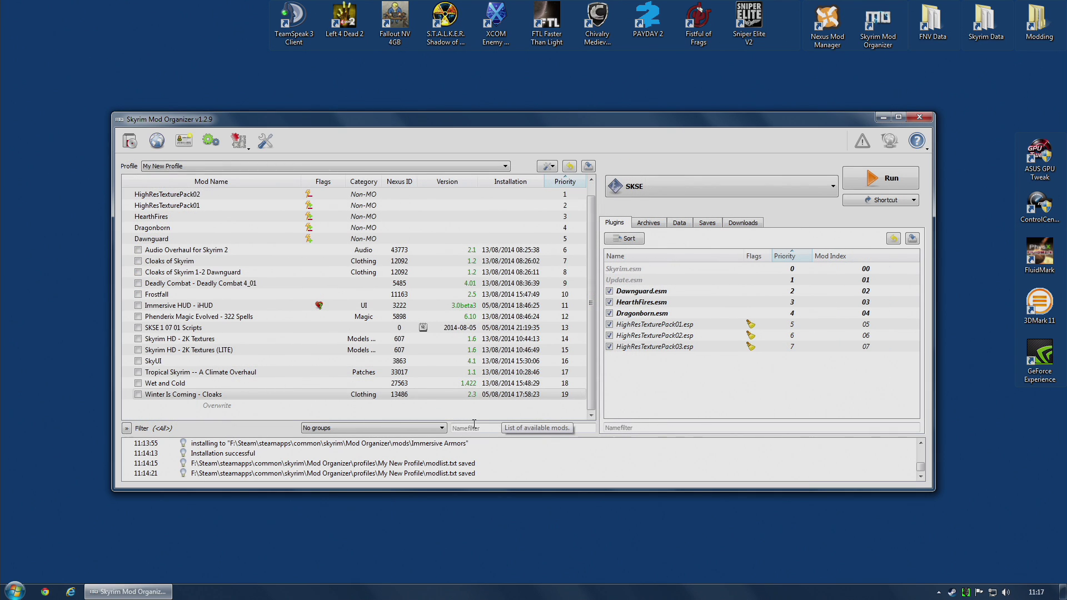
Step: Set Winter Is Coming - Cloaks' version to 2.2 in its Nexus Info details
{"action": "left_click", "coordinate": [478, 398]}
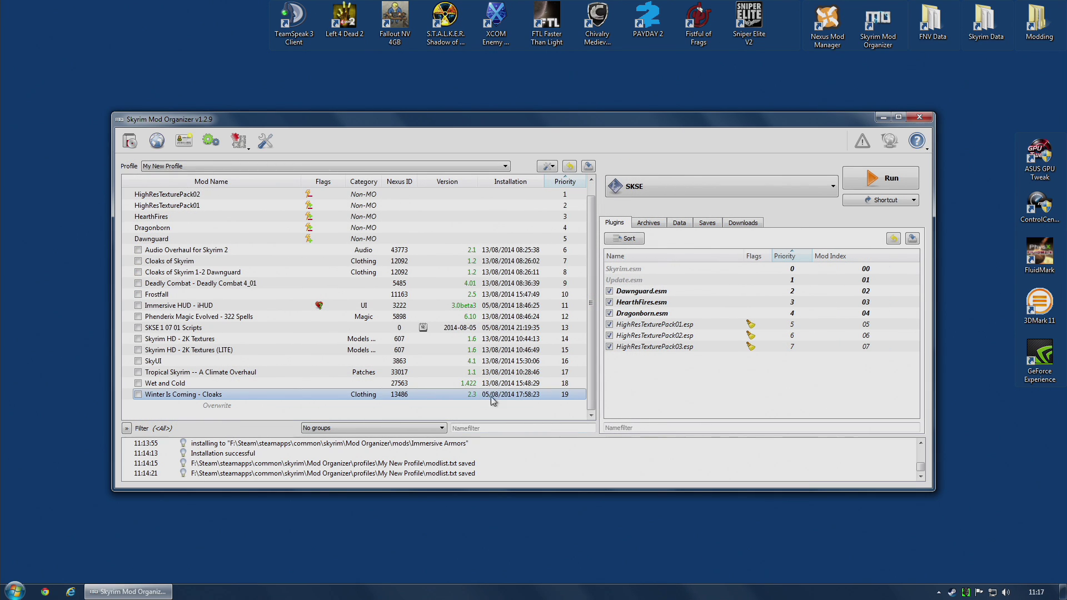
{"action": "double_click", "coordinate": [423, 395]}
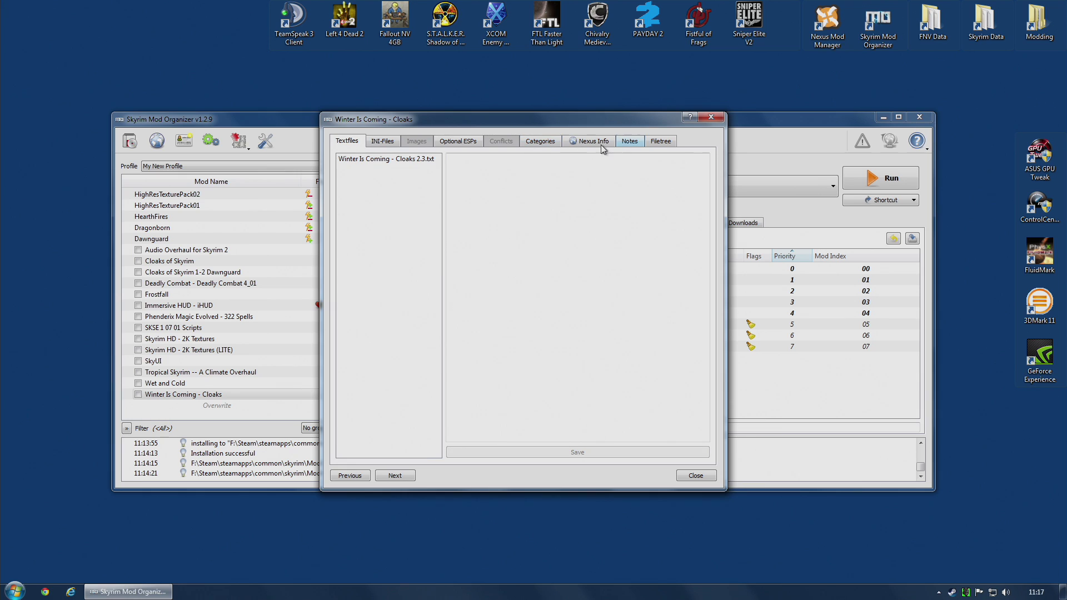
{"action": "left_click", "coordinate": [601, 143]}
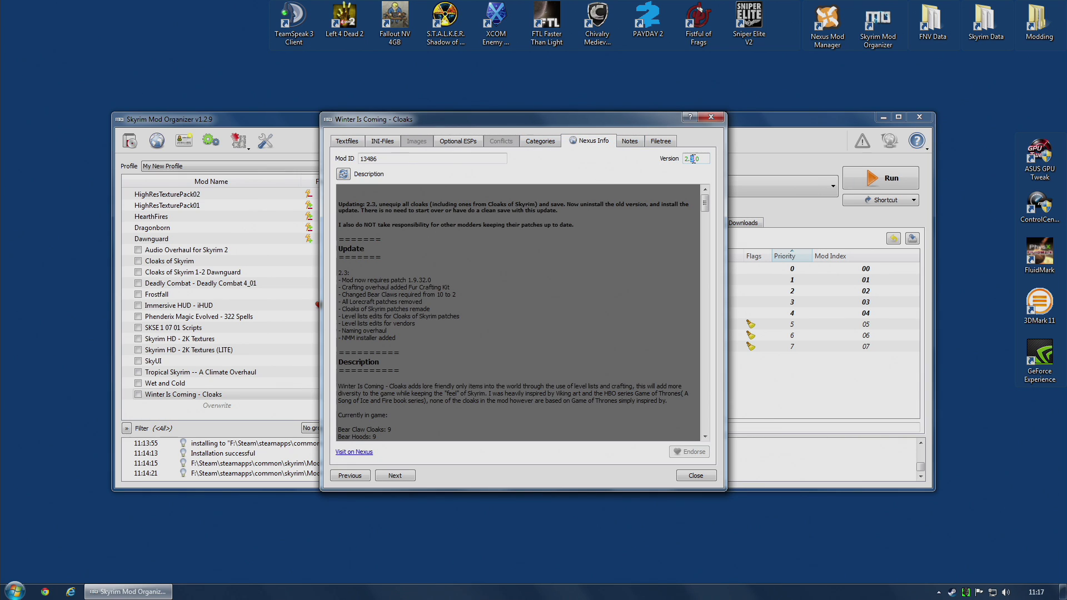
{"action": "left_click", "coordinate": [694, 476]}
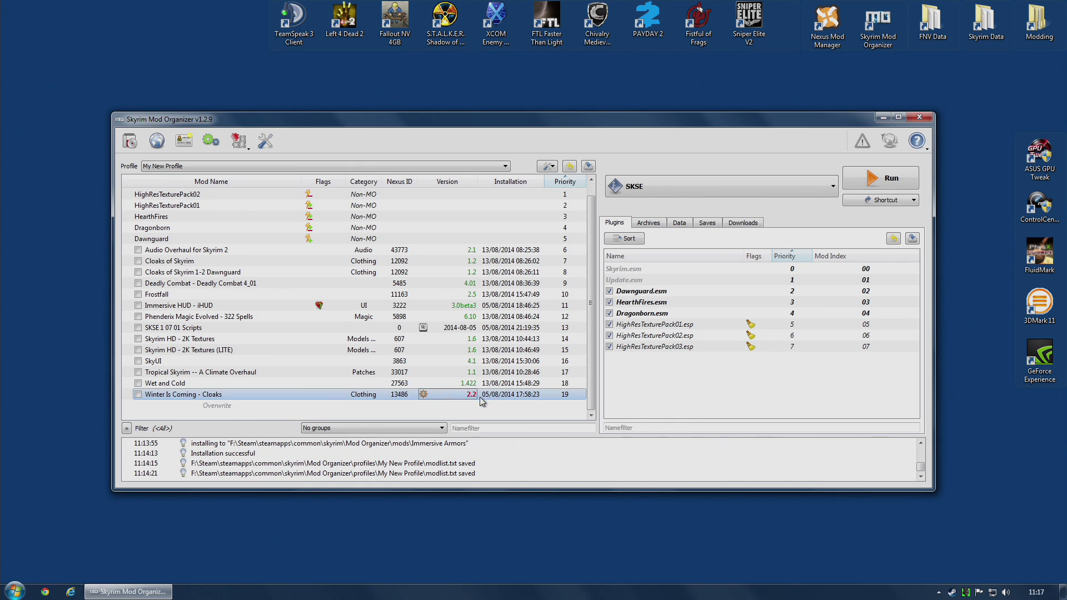
Step: Check all mods for updates via the wrench menu, leaving Winter Is Coming - Cloaks flagged
{"action": "left_click", "coordinate": [554, 167]}
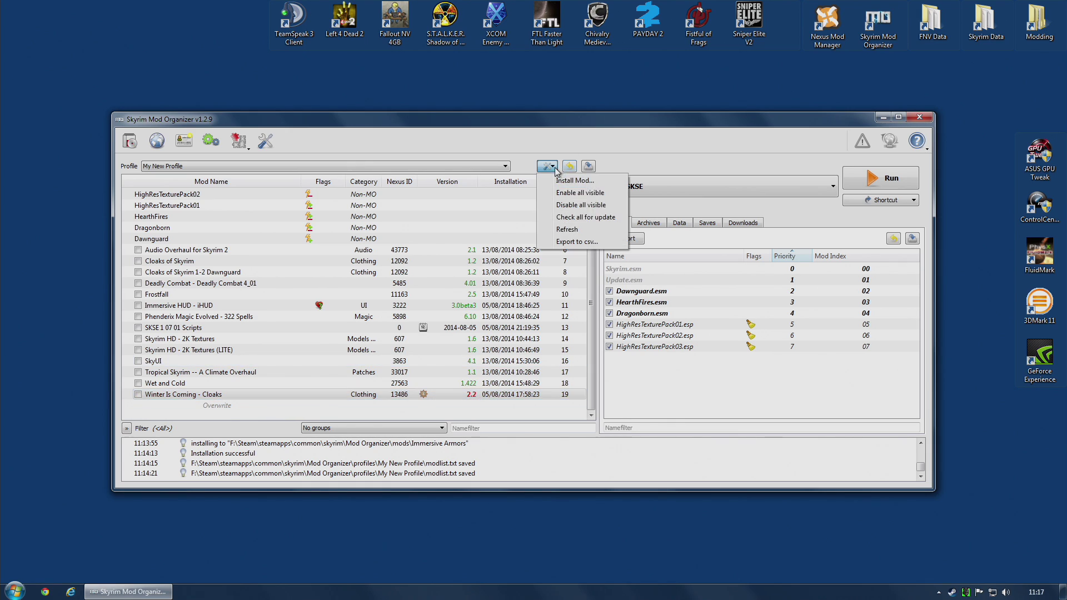
{"action": "left_click", "coordinate": [581, 216]}
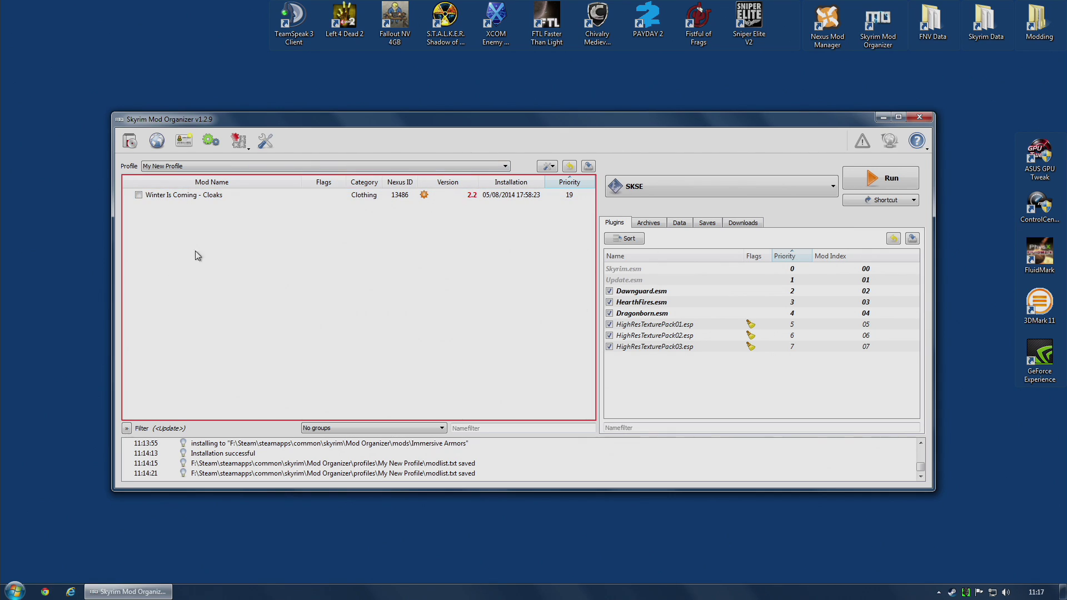
{"action": "right_click", "coordinate": [325, 192]}
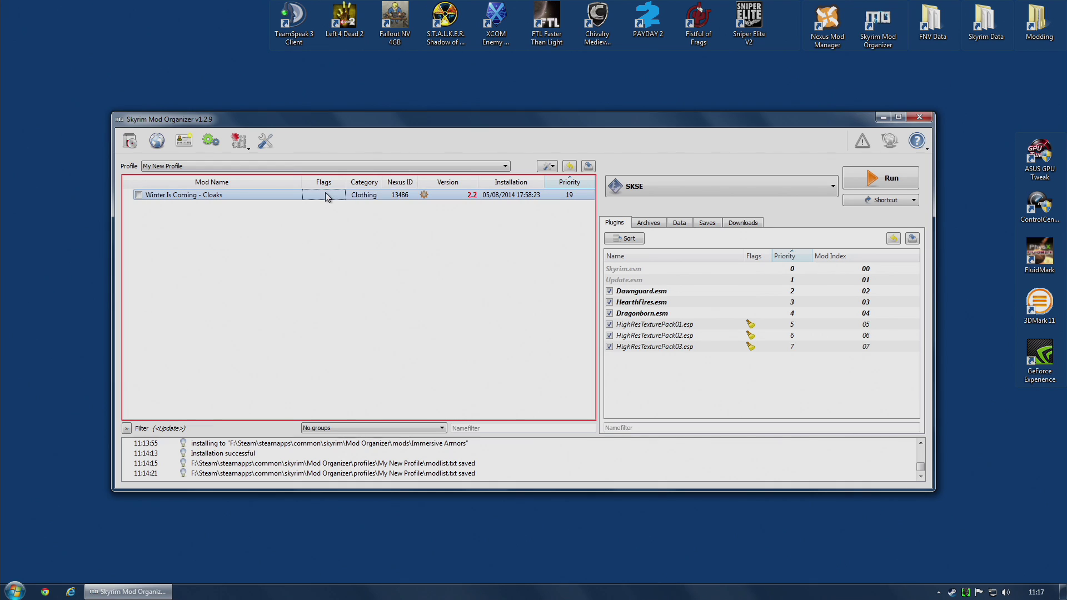
{"action": "left_click", "coordinate": [231, 318]}
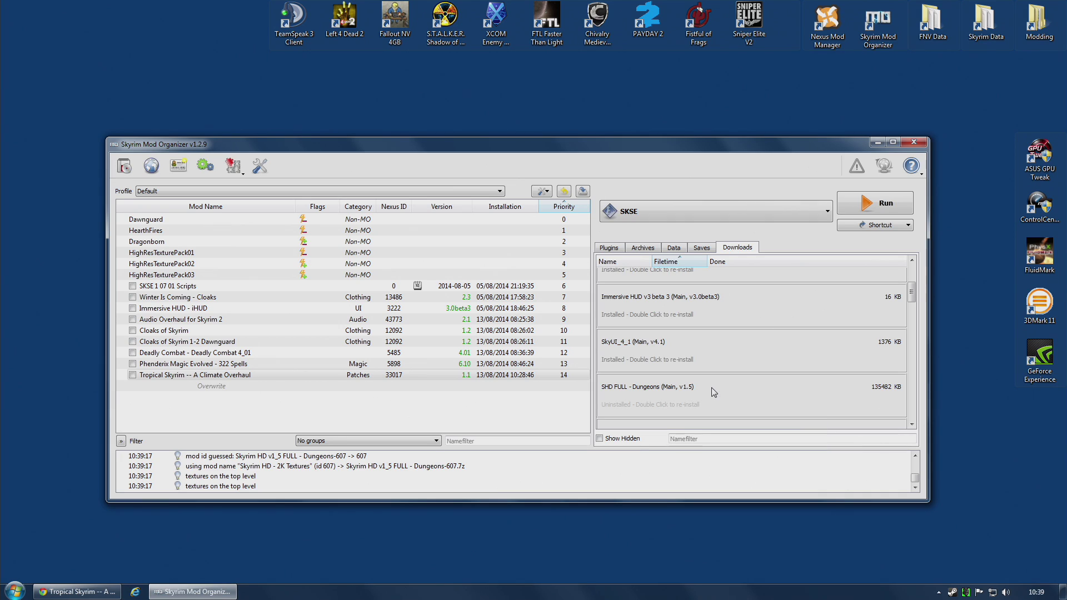
{"action": "scroll", "coordinate": [726, 395], "scroll_direction": "down", "scroll_amount": 2}
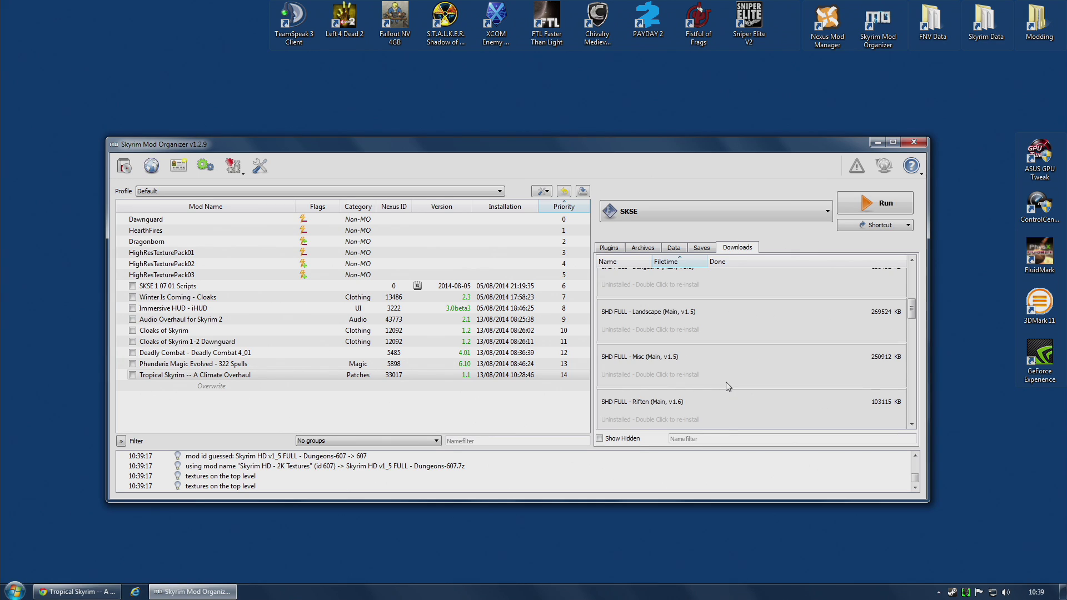
{"action": "mouse_move", "coordinate": [726, 382]}
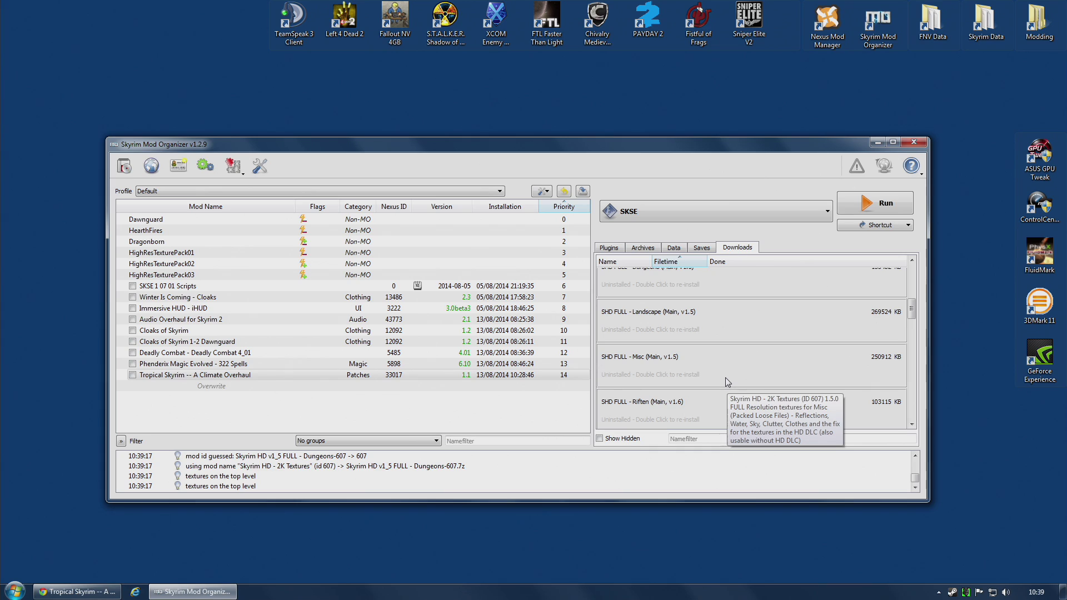
{"action": "scroll", "coordinate": [726, 379], "scroll_direction": "down", "scroll_amount": 3}
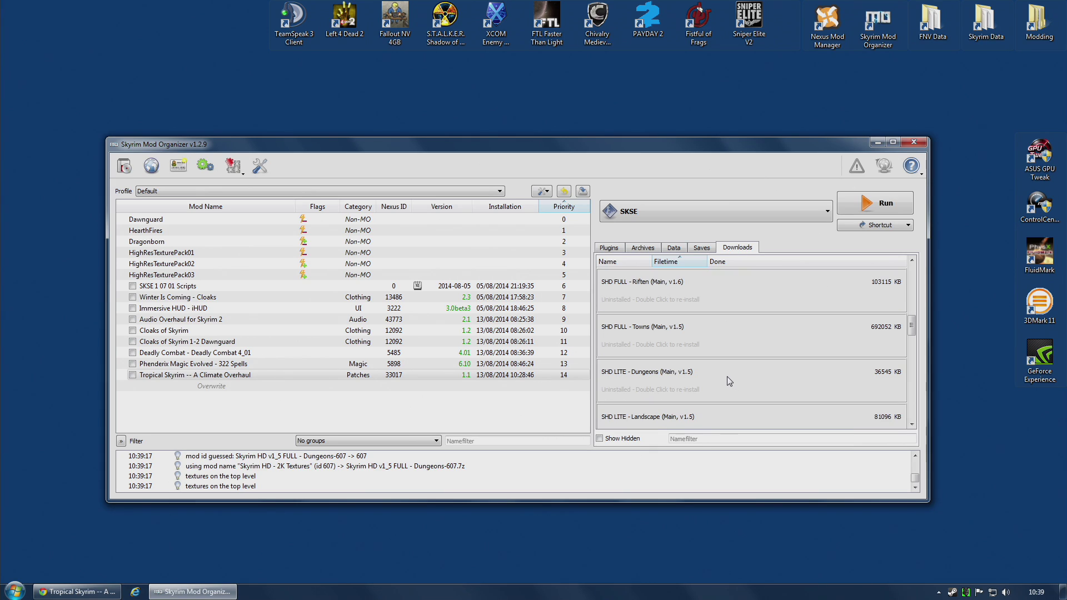
{"action": "scroll", "coordinate": [727, 377], "scroll_direction": "up", "scroll_amount": 3}
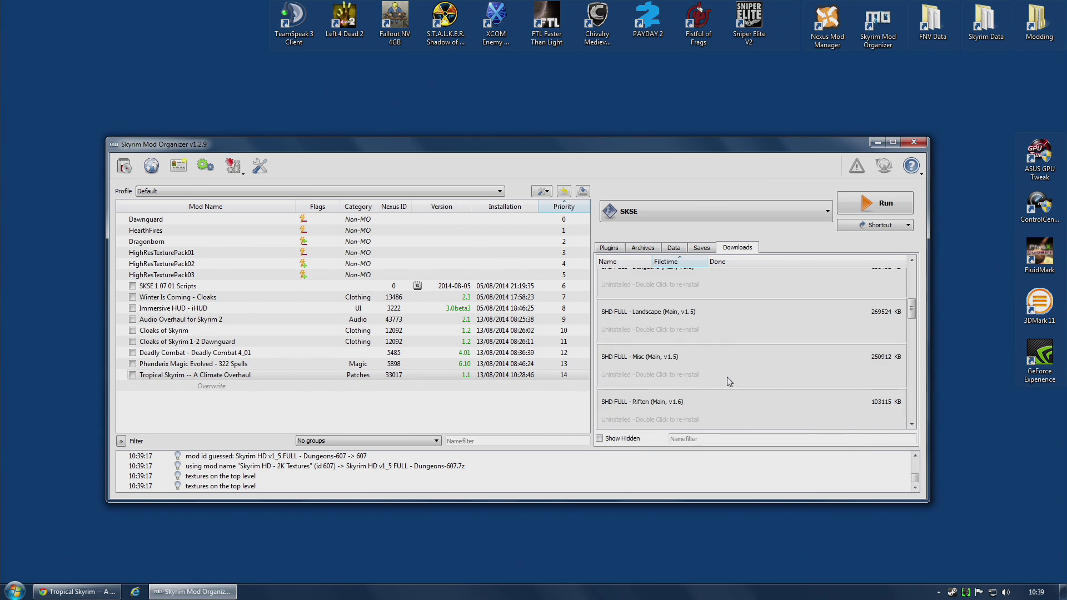
{"action": "scroll", "coordinate": [672, 335], "scroll_direction": "up", "scroll_amount": 3}
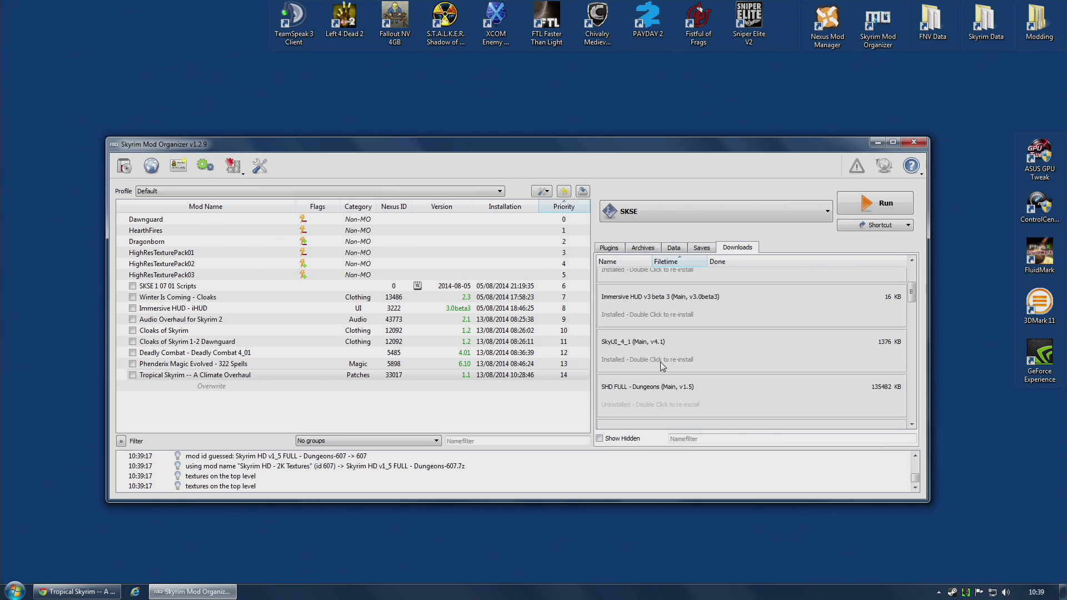
Step: Quick-install the Dungeons, Landscape and Misc downloads as SHD FULL - Dungeons, - Landscape and - Misc
{"action": "double_click", "coordinate": [684, 394]}
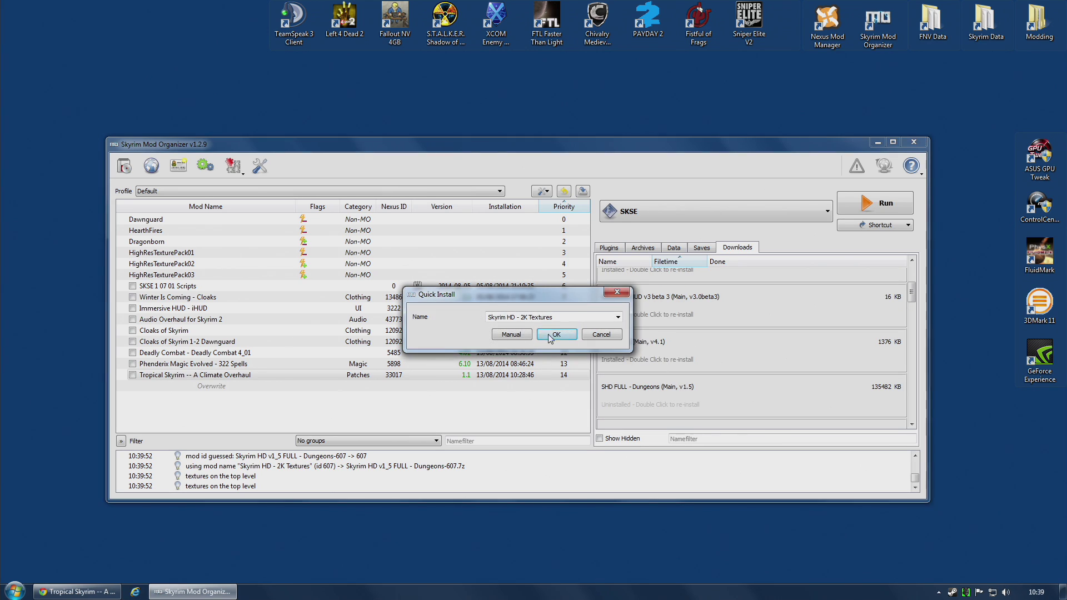
{"action": "left_click", "coordinate": [618, 317]}
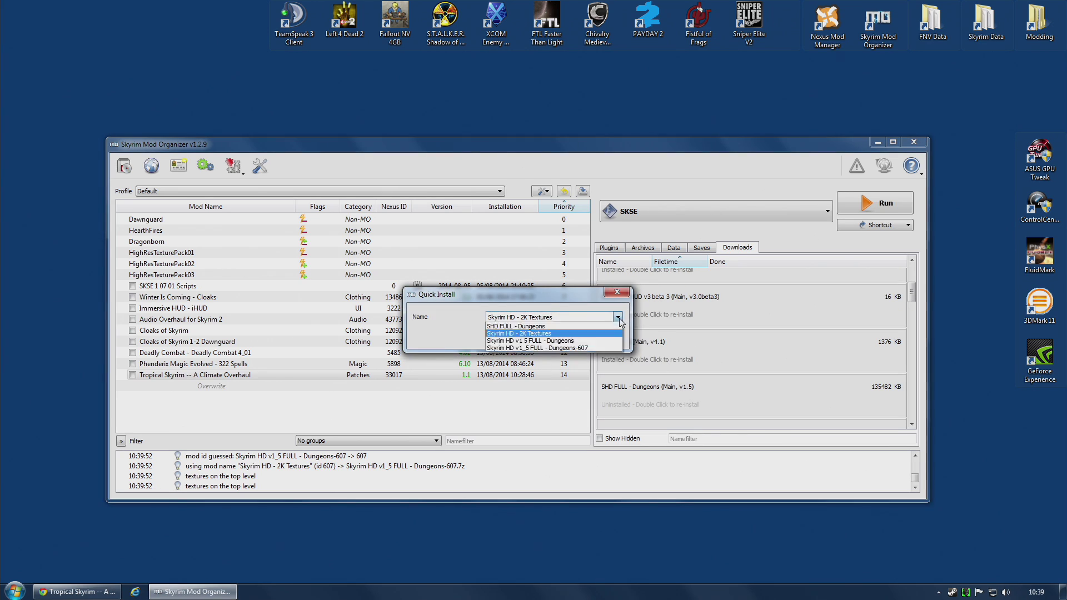
{"action": "left_click", "coordinate": [544, 327]}
{"action": "left_click", "coordinate": [558, 338]}
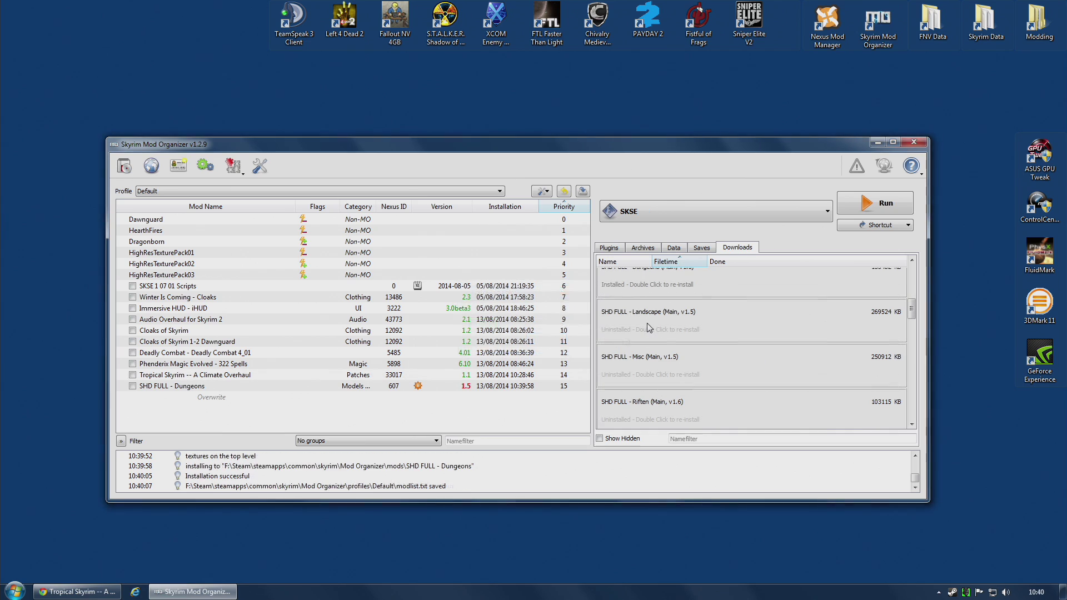
{"action": "double_click", "coordinate": [647, 322]}
{"action": "left_click", "coordinate": [618, 317]}
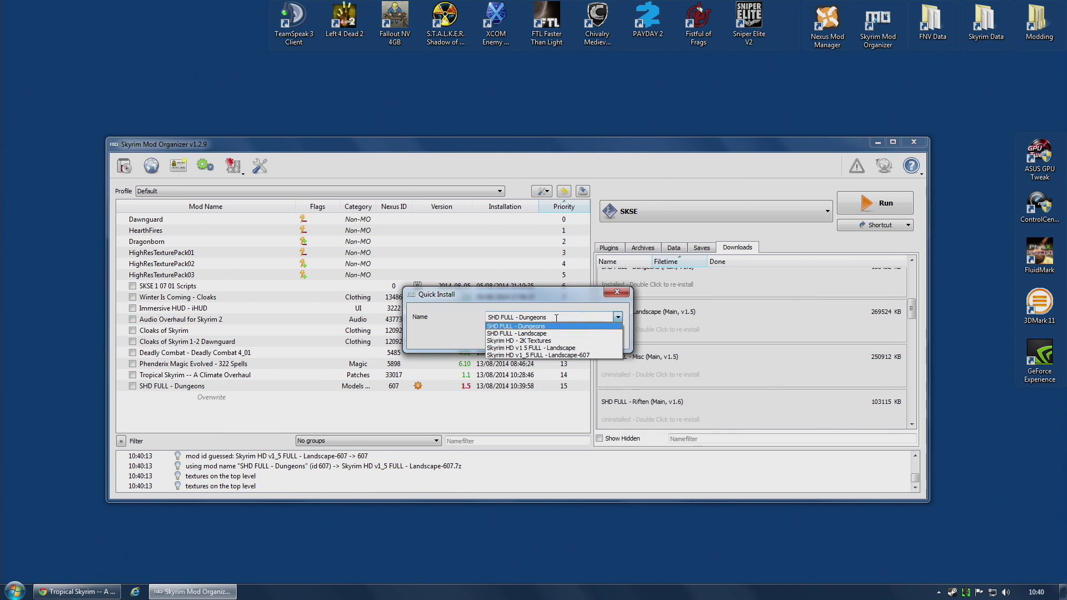
{"action": "left_click", "coordinate": [522, 336]}
{"action": "left_click", "coordinate": [556, 334]}
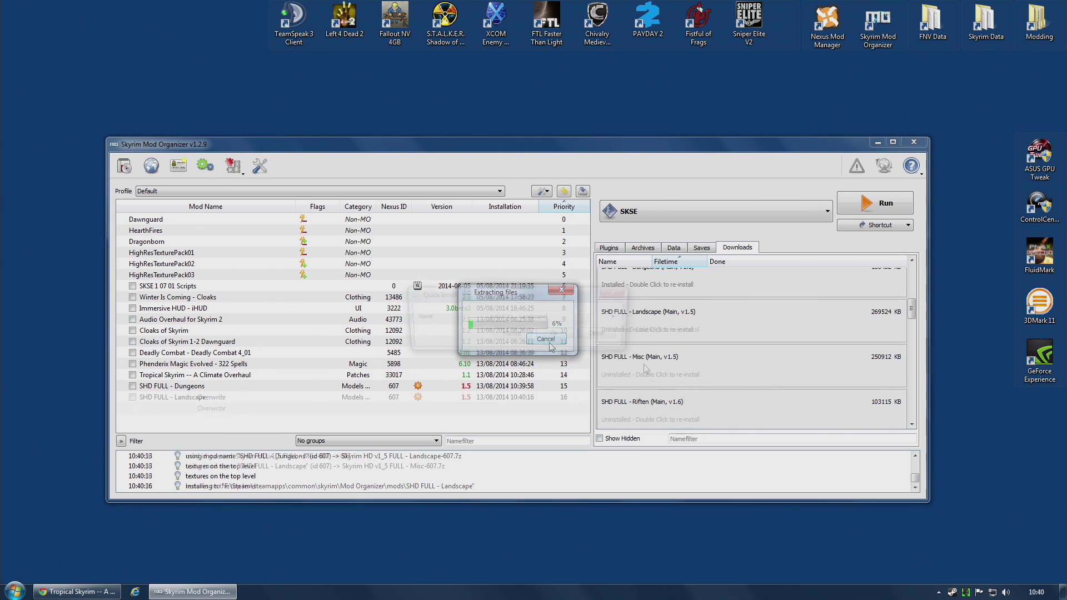
{"action": "double_click", "coordinate": [606, 360]}
{"action": "left_click", "coordinate": [611, 320]}
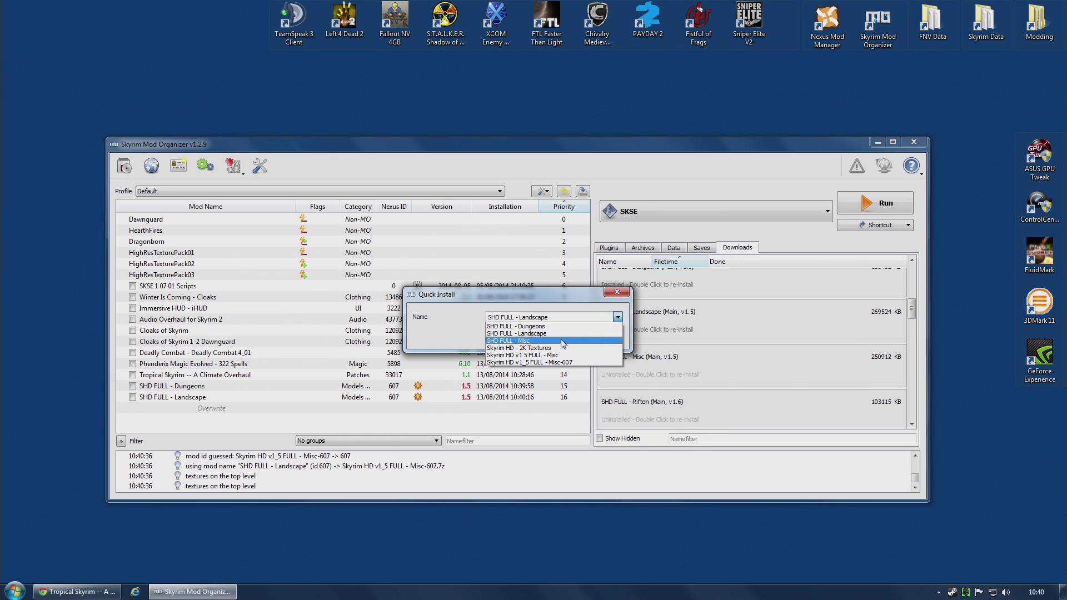
{"action": "left_click", "coordinate": [556, 341]}
{"action": "left_click", "coordinate": [556, 334]}
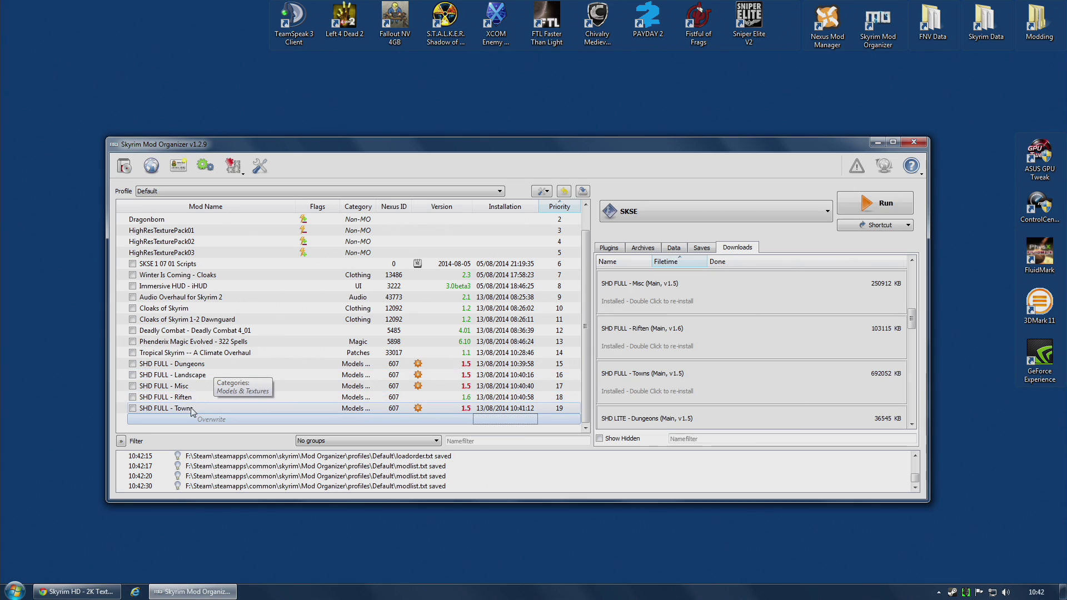
Step: Enable the five SHD FULL texture mods, then bring up the Skyrim HD - 2K Textures Nexus page
{"action": "left_click", "coordinate": [132, 365]}
{"action": "left_click", "coordinate": [136, 375]}
{"action": "left_click", "coordinate": [132, 386]}
{"action": "left_click", "coordinate": [132, 397]}
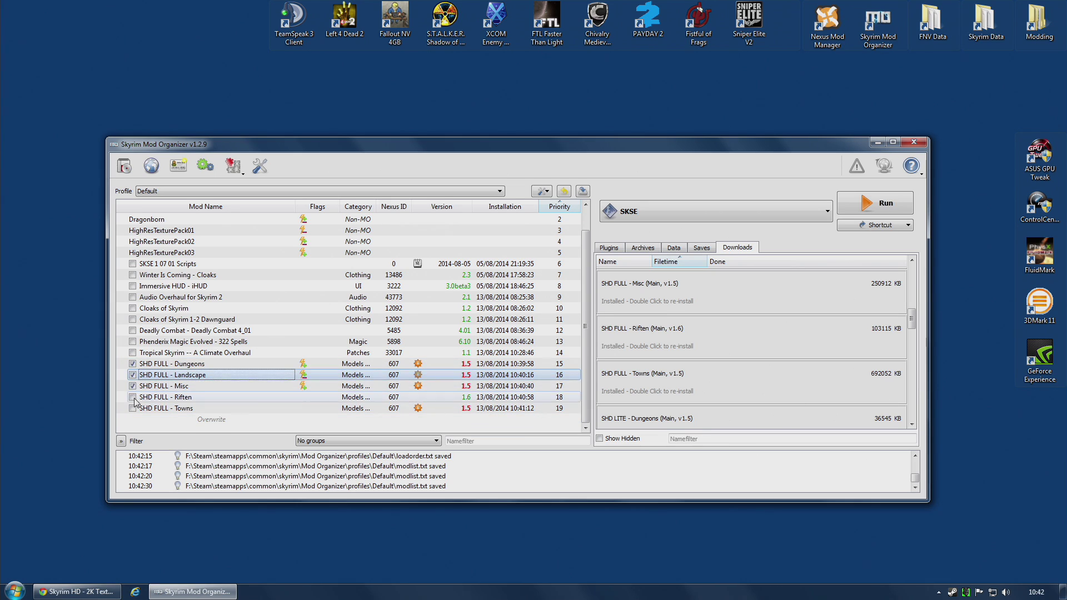
{"action": "left_click", "coordinate": [133, 409]}
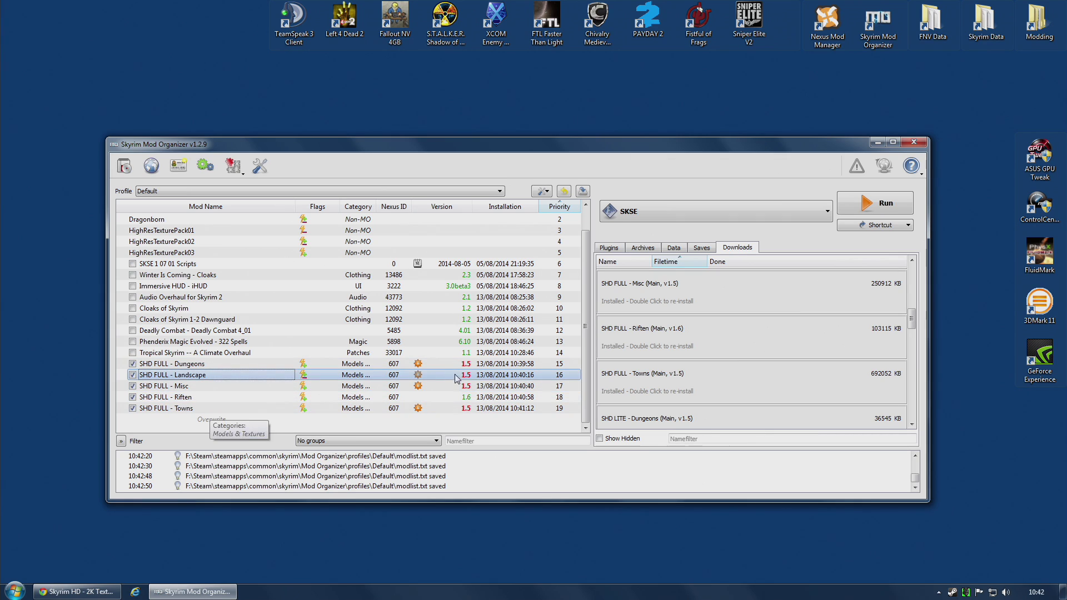
{"action": "mouse_move", "coordinate": [473, 370]}
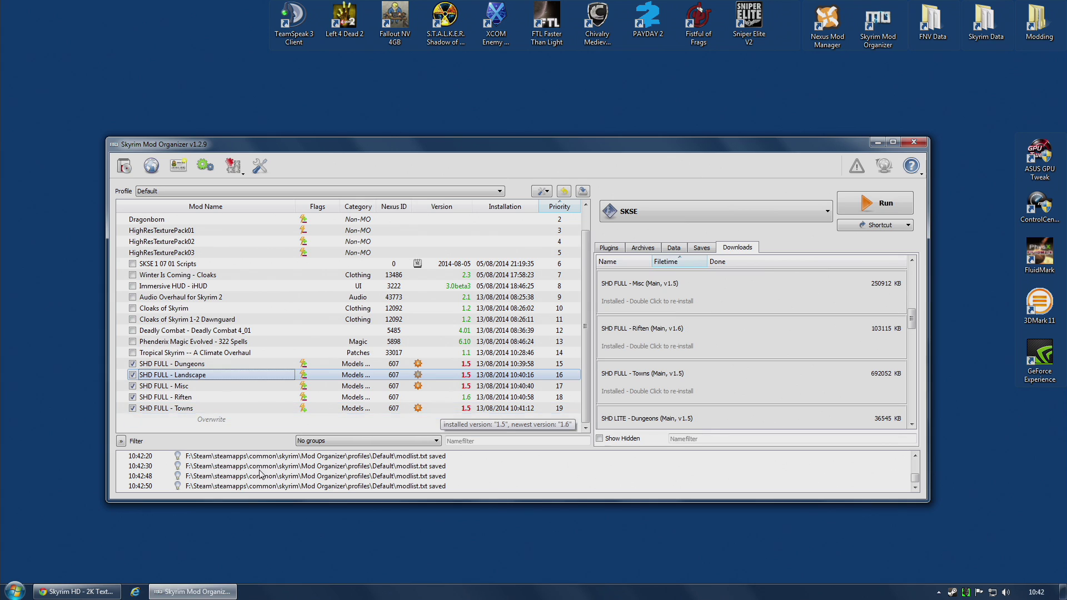
{"action": "left_click", "coordinate": [76, 591]}
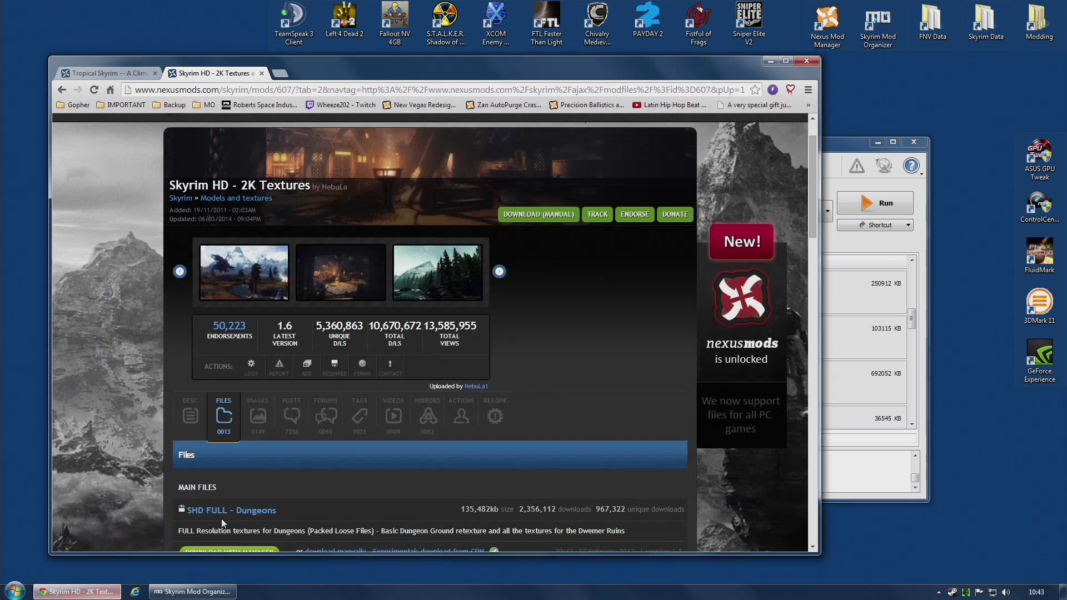
Step: Review the latest 1.6 version and Files list on Nexus, then return to Mod Organizer
{"action": "double_click", "coordinate": [283, 327]}
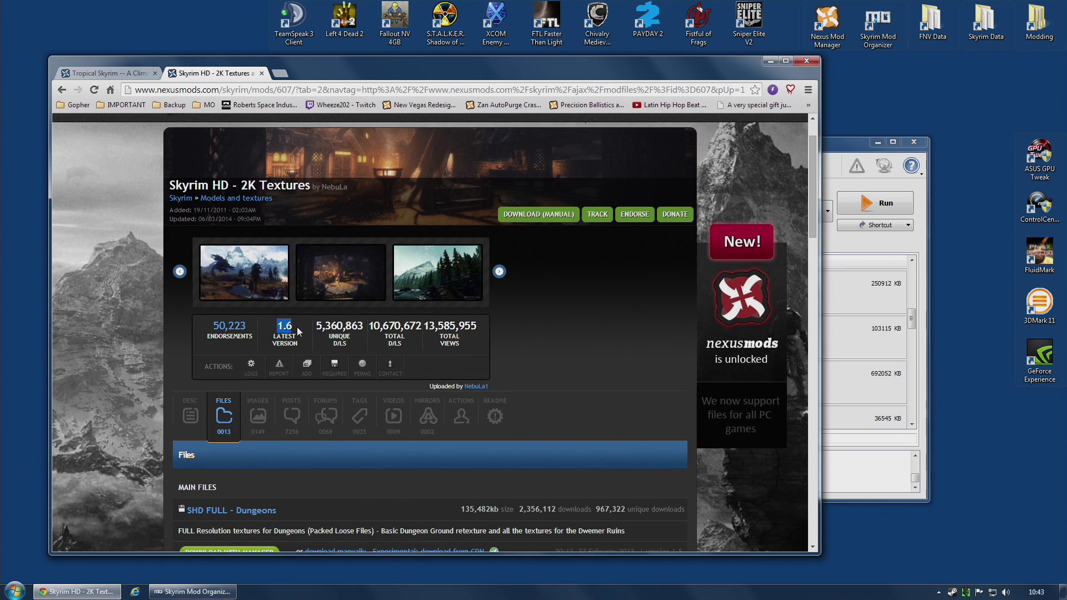
{"action": "scroll", "coordinate": [602, 417], "scroll_direction": "down", "scroll_amount": 2}
{"action": "scroll", "coordinate": [602, 417], "scroll_direction": "down", "scroll_amount": 4}
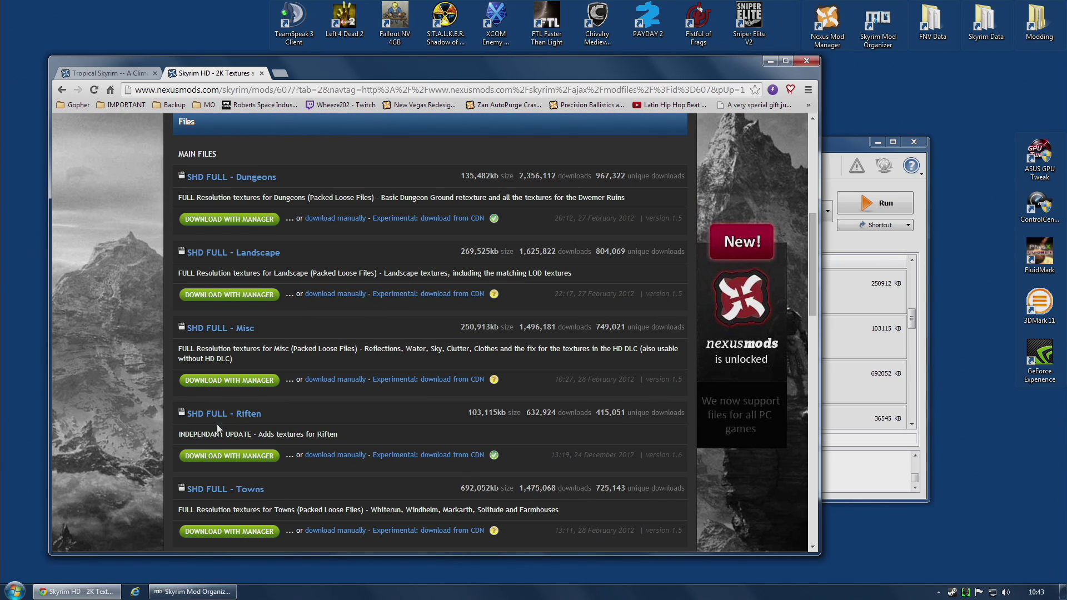
{"action": "left_click", "coordinate": [832, 154]}
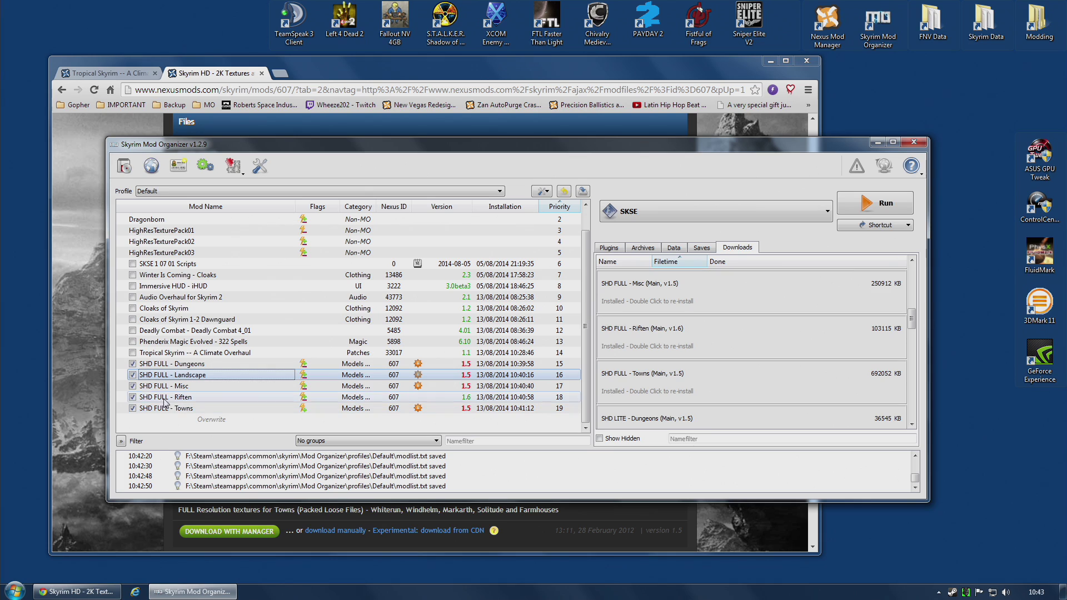
Step: Install the Dungeons texture download manually as a new mod named Skyrim HD - 2K Textures
{"action": "left_click", "coordinate": [132, 376]}
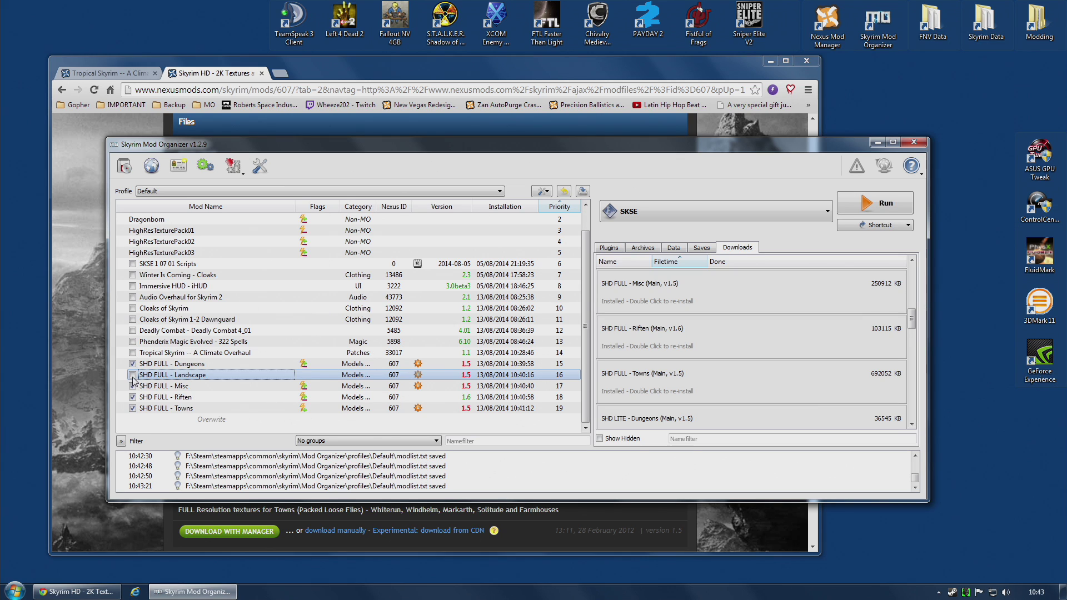
{"action": "left_click", "coordinate": [133, 375]}
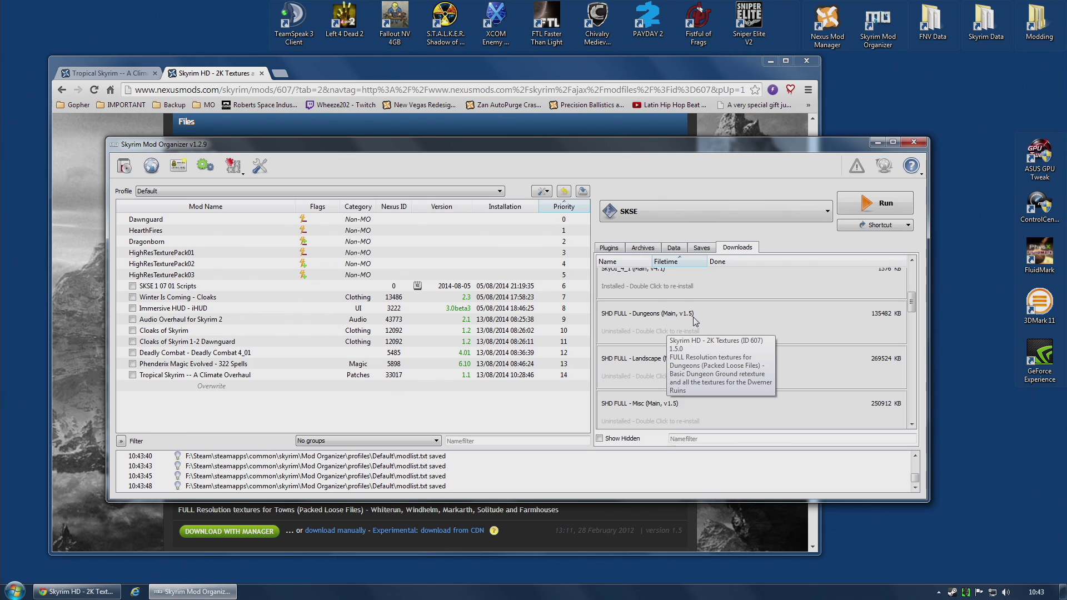
{"action": "double_click", "coordinate": [669, 326]}
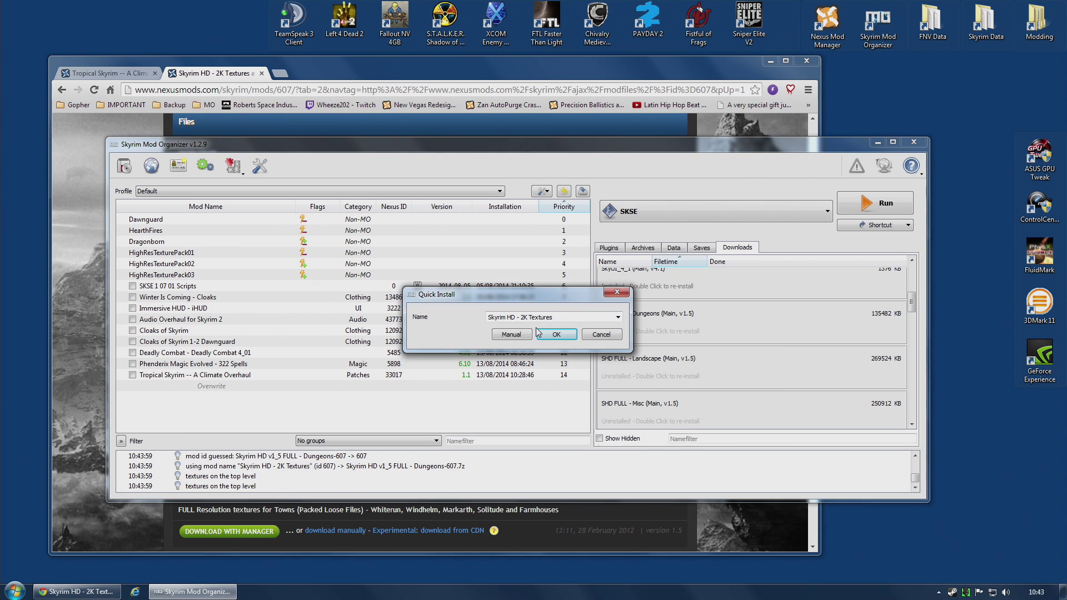
{"action": "left_click_drag", "start_coordinate": [566, 316], "coordinate": [493, 316]}
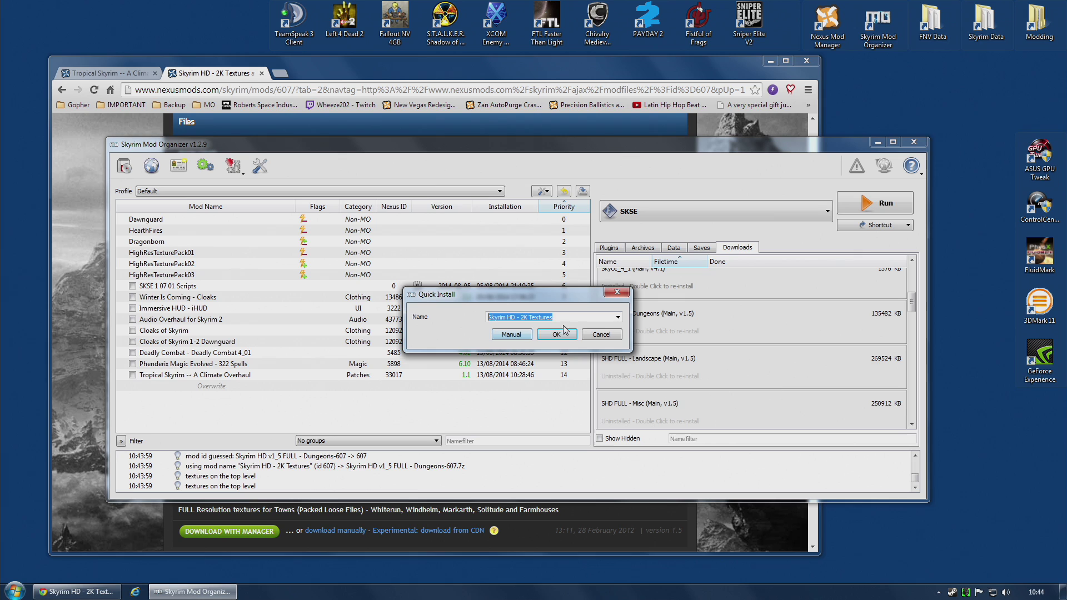
{"action": "left_click", "coordinate": [618, 317]}
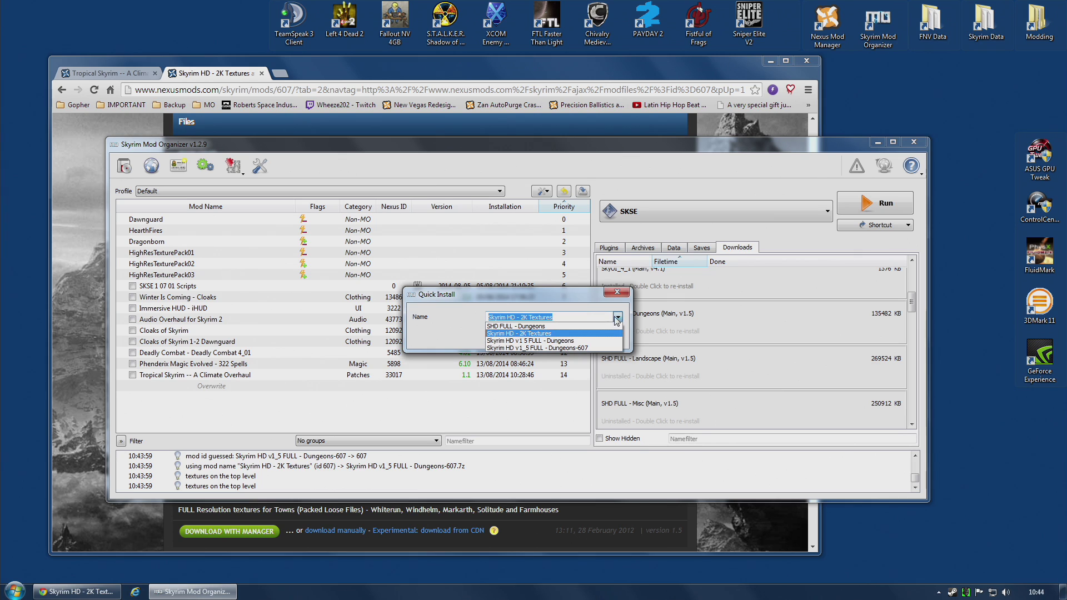
{"action": "left_click", "coordinate": [564, 310]}
{"action": "left_click", "coordinate": [519, 339]}
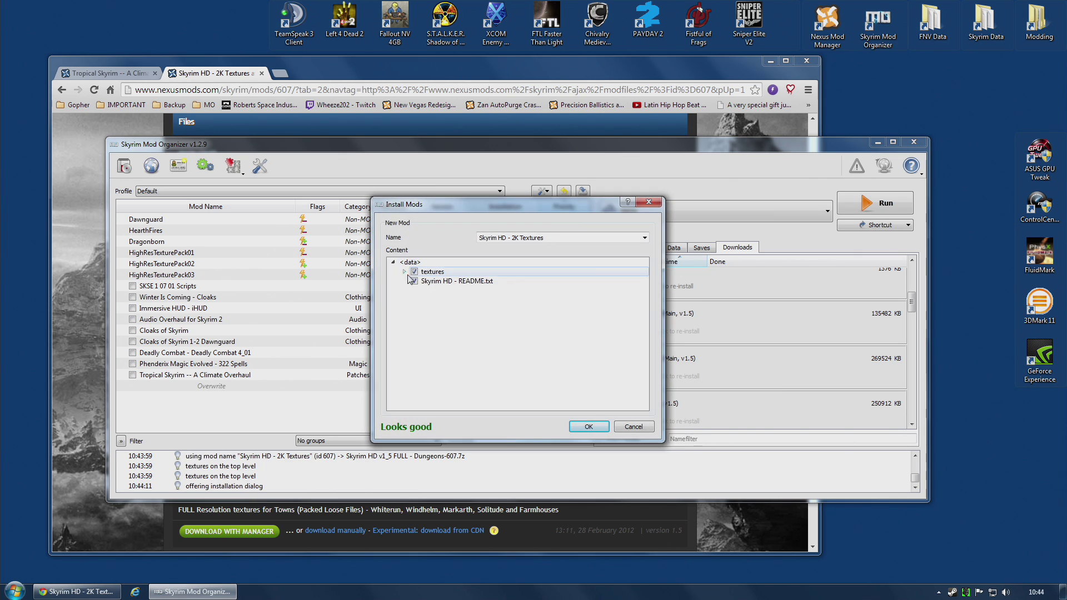
{"action": "left_click", "coordinate": [589, 426]}
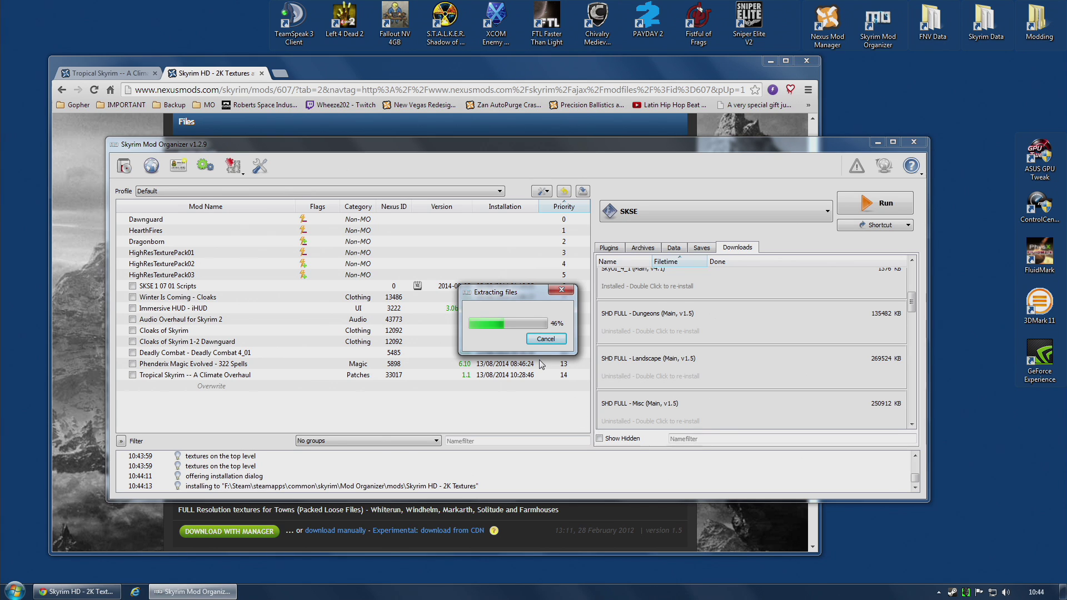
{"action": "double_click", "coordinate": [663, 340]}
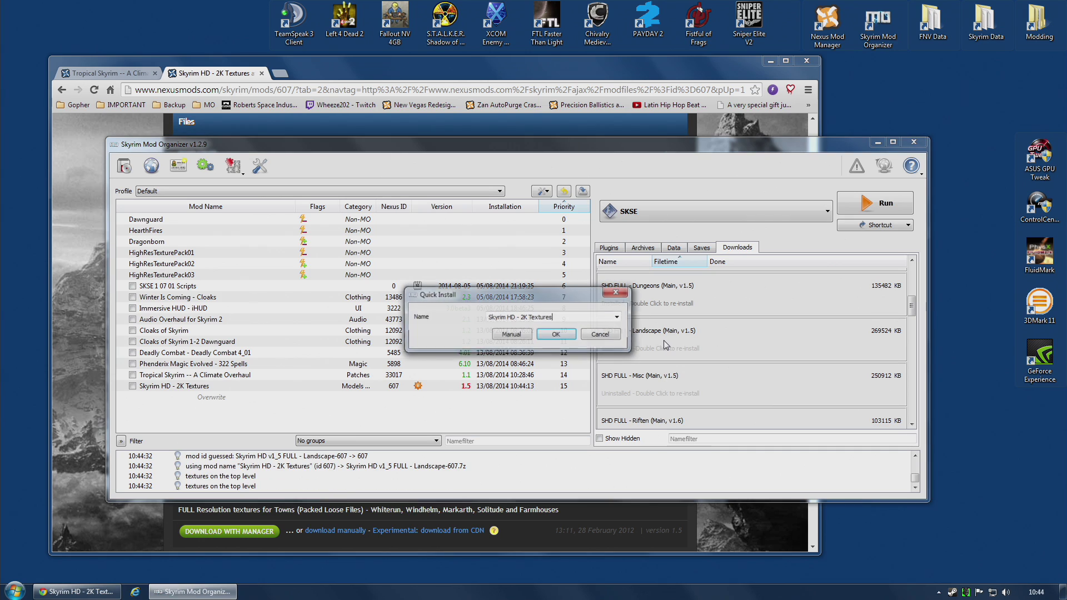
Step: Merge the Landscape, Riften and Towns texture downloads into the existing Skyrim HD - 2K Textures mod
{"action": "left_click", "coordinate": [562, 335]}
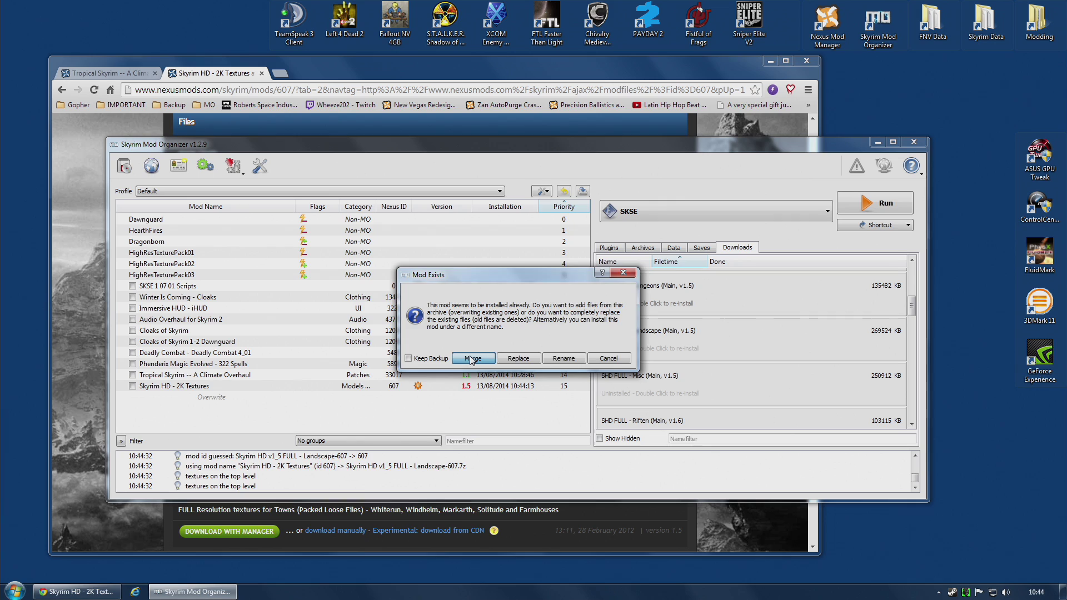
{"action": "left_click", "coordinate": [472, 359]}
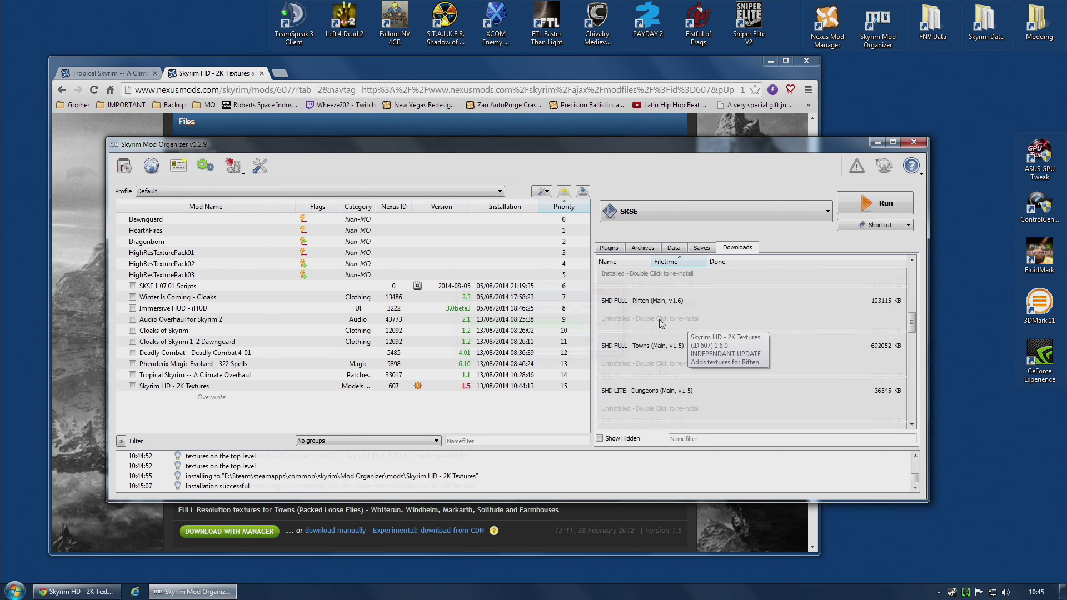
{"action": "double_click", "coordinate": [658, 315]}
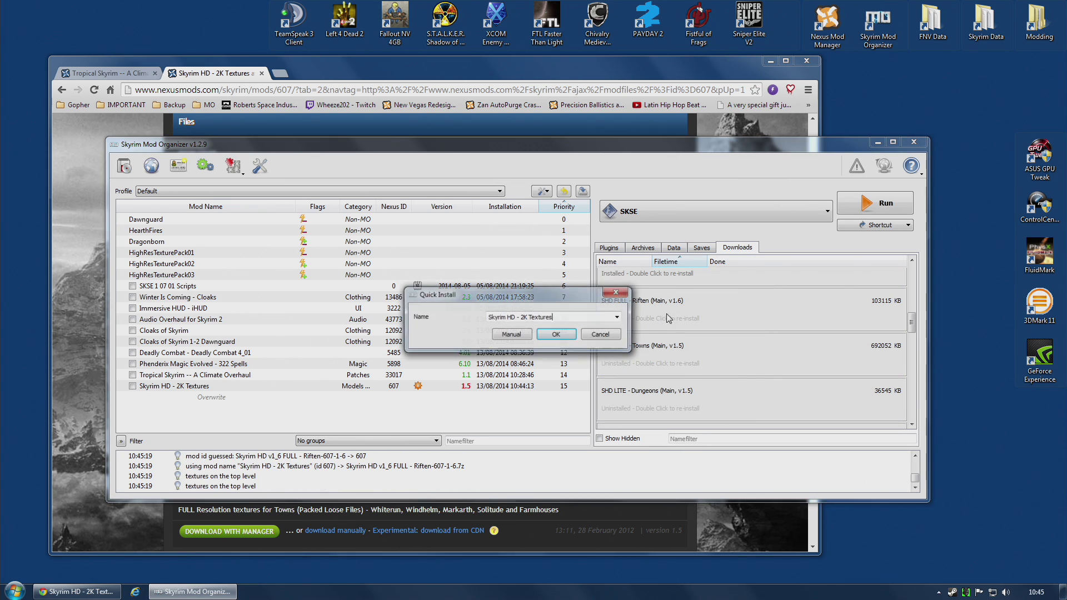
{"action": "left_click", "coordinate": [556, 336]}
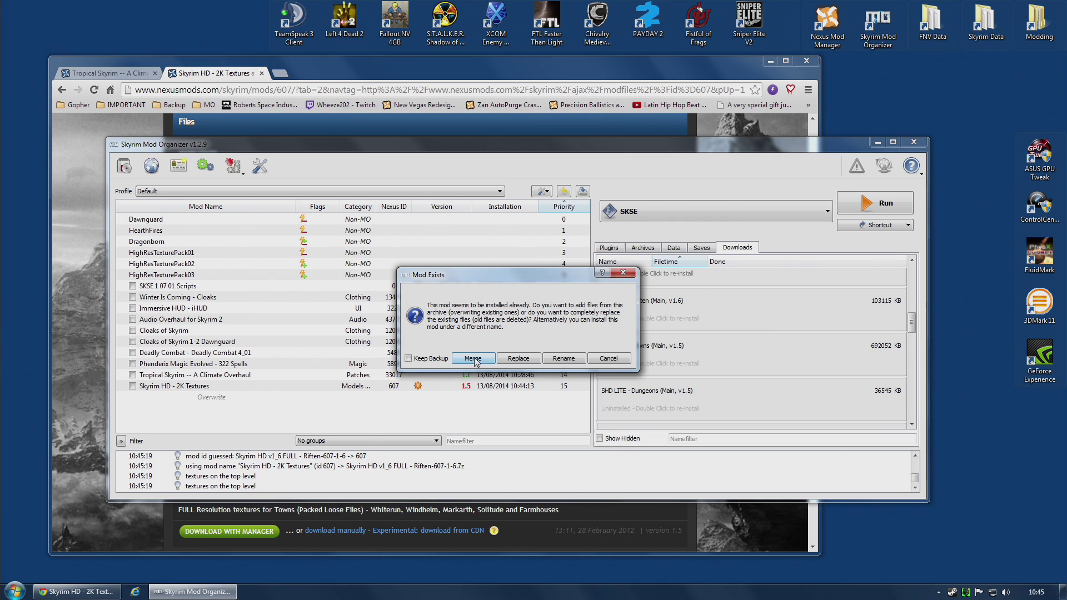
{"action": "left_click", "coordinate": [473, 359]}
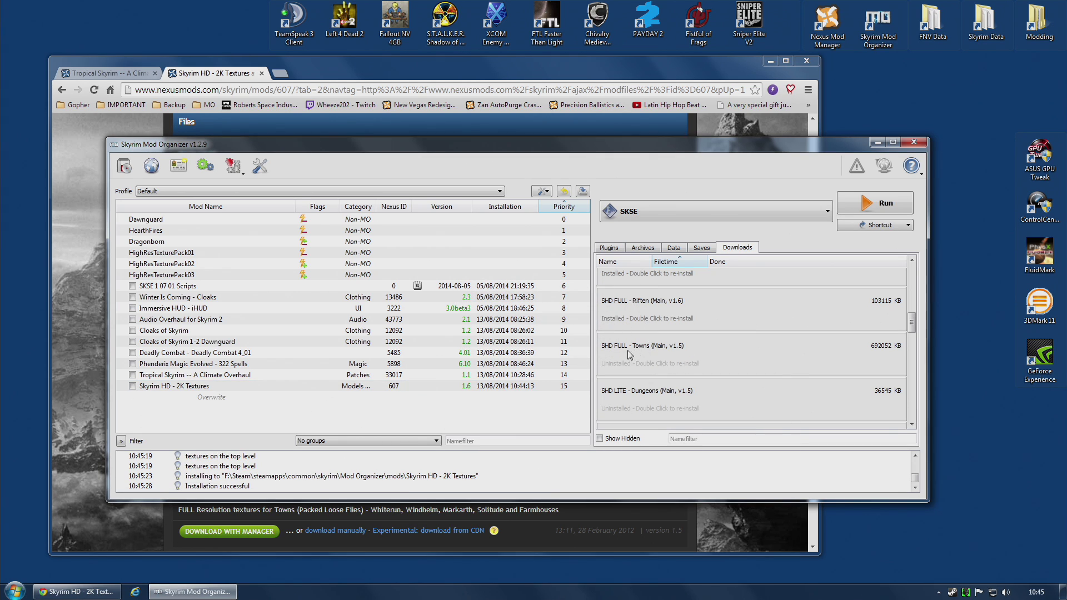
{"action": "double_click", "coordinate": [653, 355]}
{"action": "left_click", "coordinate": [503, 336]}
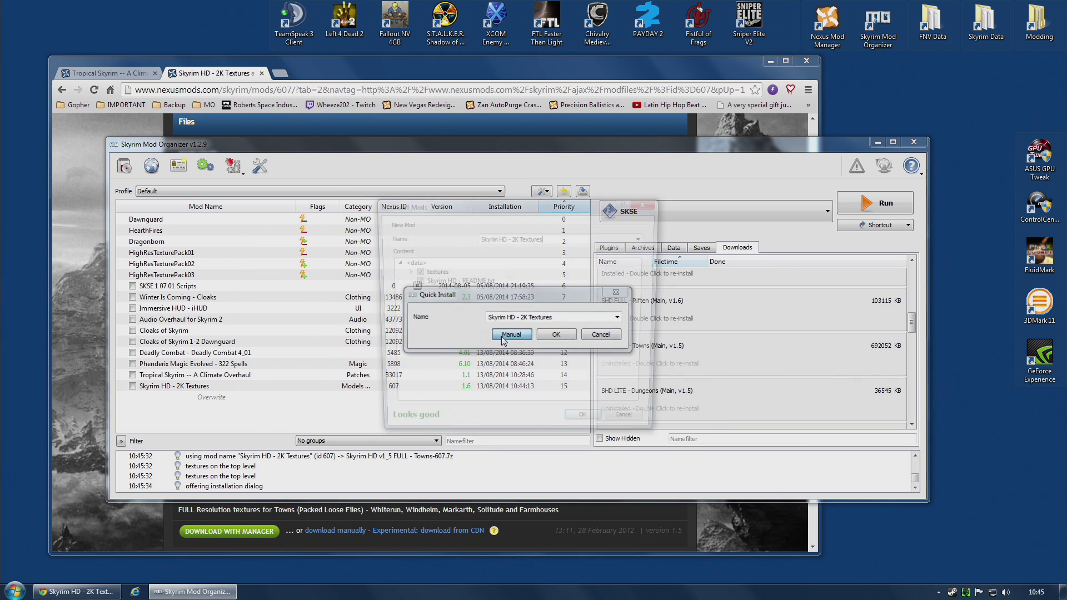
{"action": "left_click", "coordinate": [589, 432]}
{"action": "left_click", "coordinate": [518, 359]}
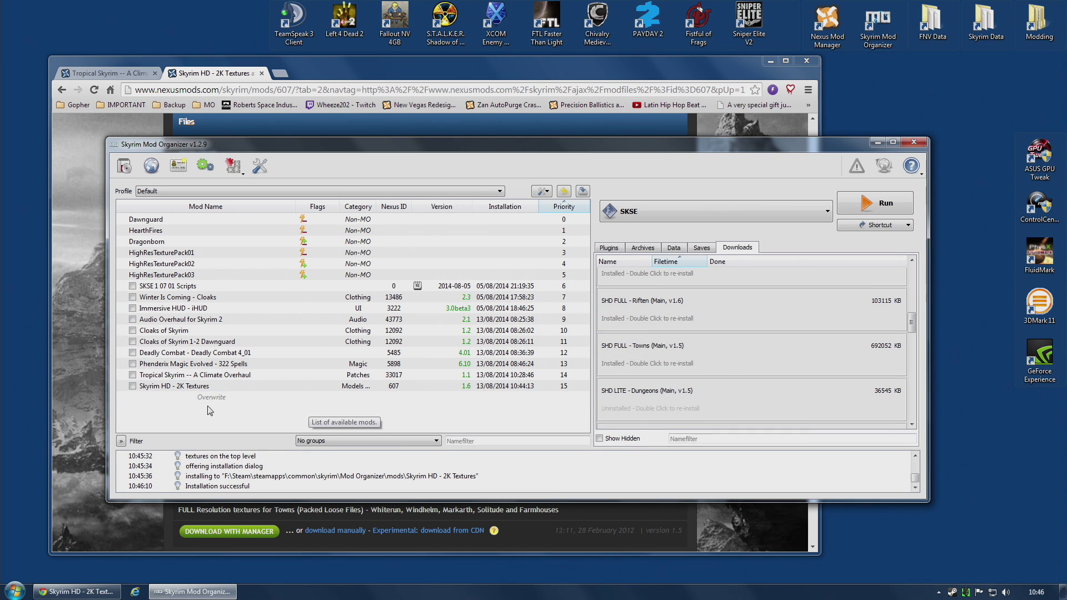
Step: Tick the checkbox of the Skyrim HD - 2K Textures 1.6 mod at priority 15
{"action": "left_click", "coordinate": [161, 387]}
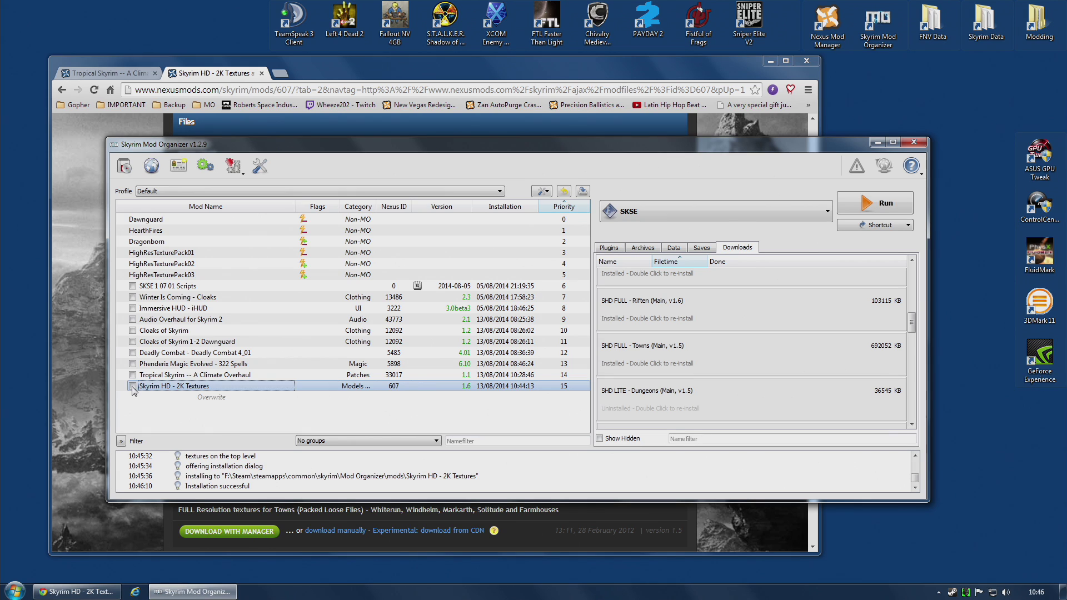
{"action": "left_click", "coordinate": [132, 386]}
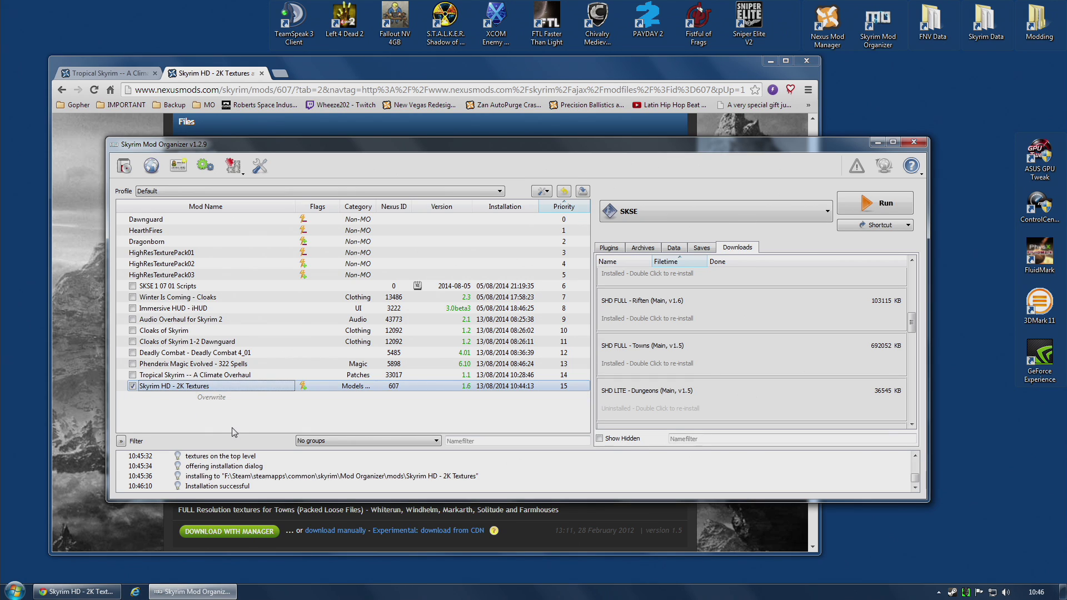